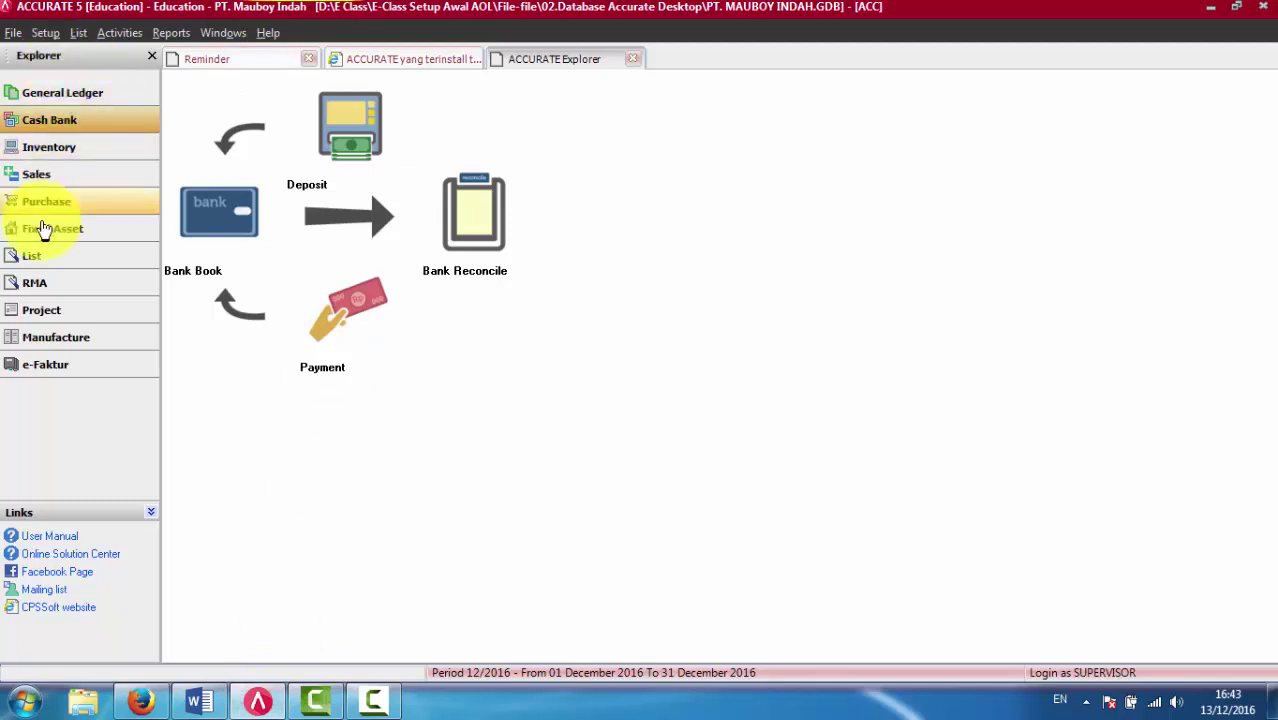
Open the vendor list, examine the terms, contacts, notes and custom fields of Other Cash Vendor IDR, and close the record without changes.
{"action": "left_click", "coordinate": [77, 33]}
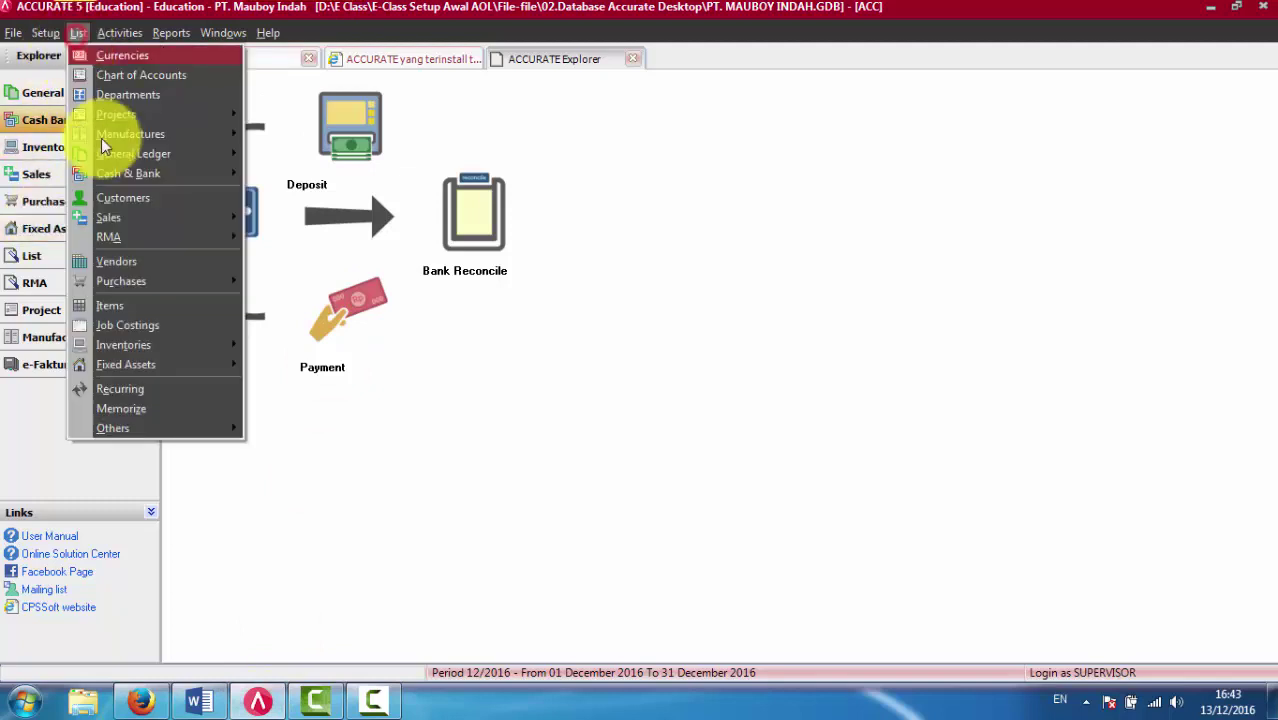
{"action": "left_click", "coordinate": [126, 263]}
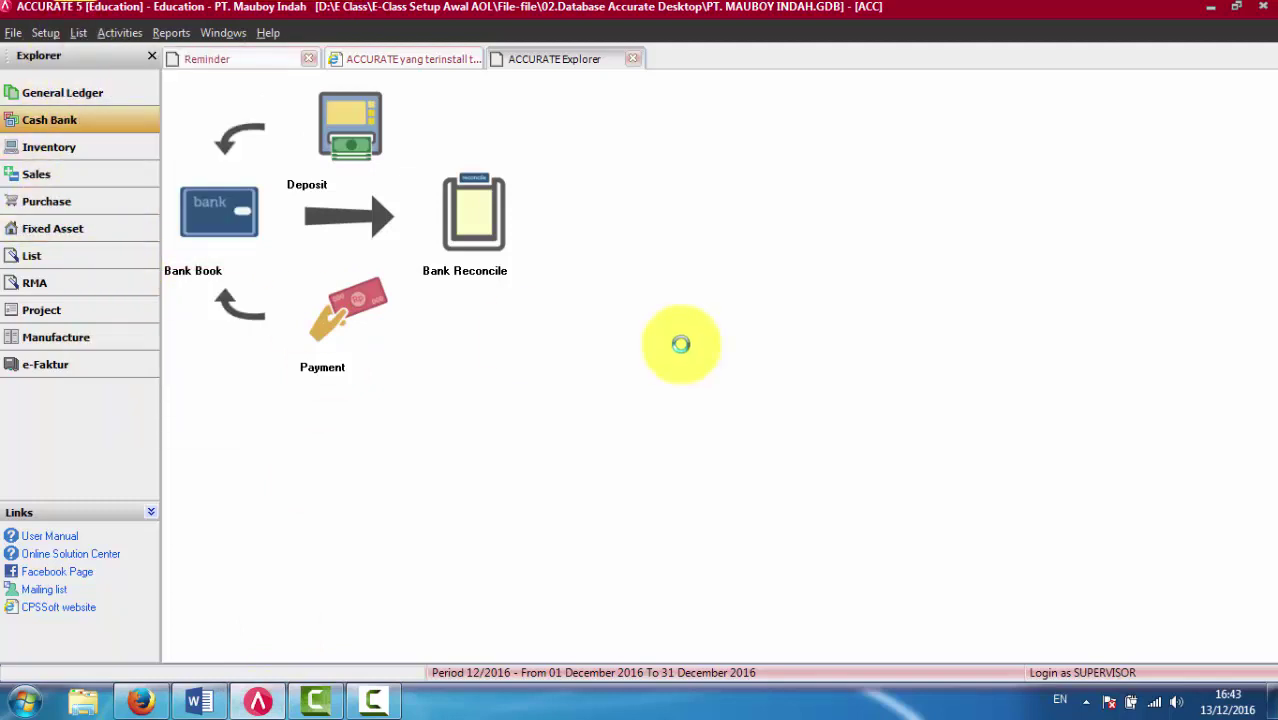
{"action": "left_click", "coordinate": [400, 145]}
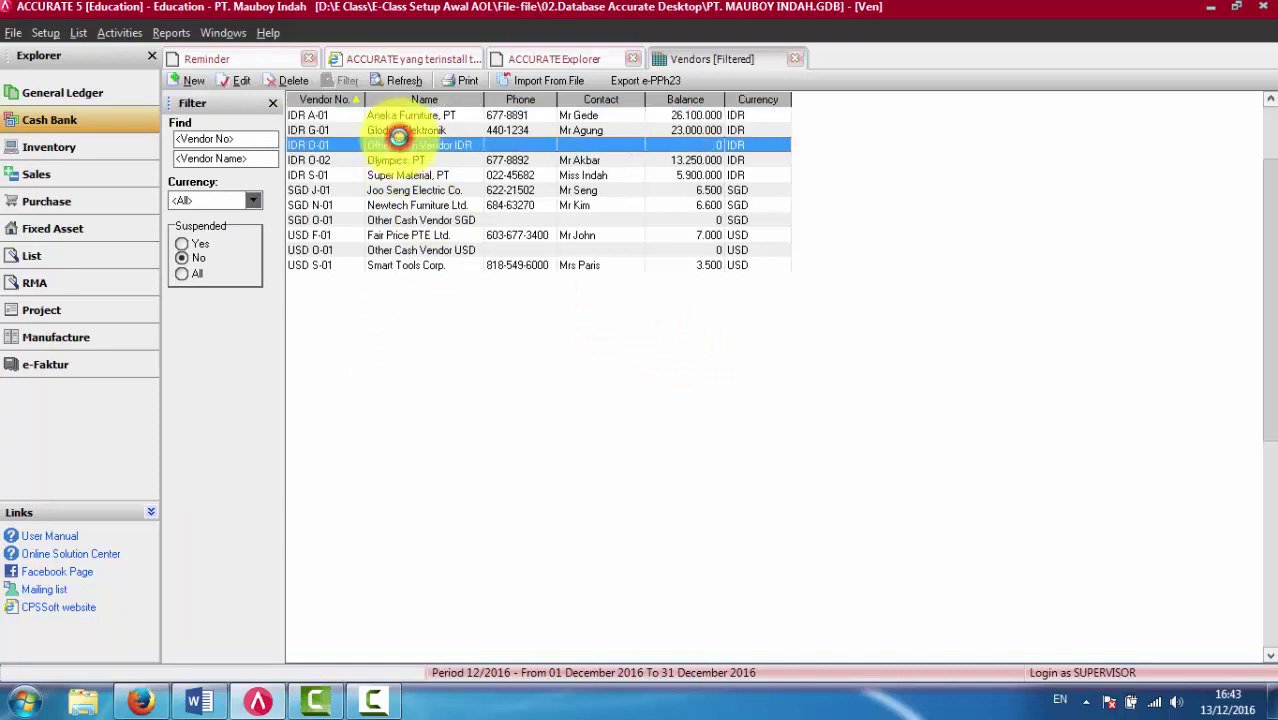
{"action": "double_click", "coordinate": [398, 140]}
{"action": "left_click", "coordinate": [270, 88]}
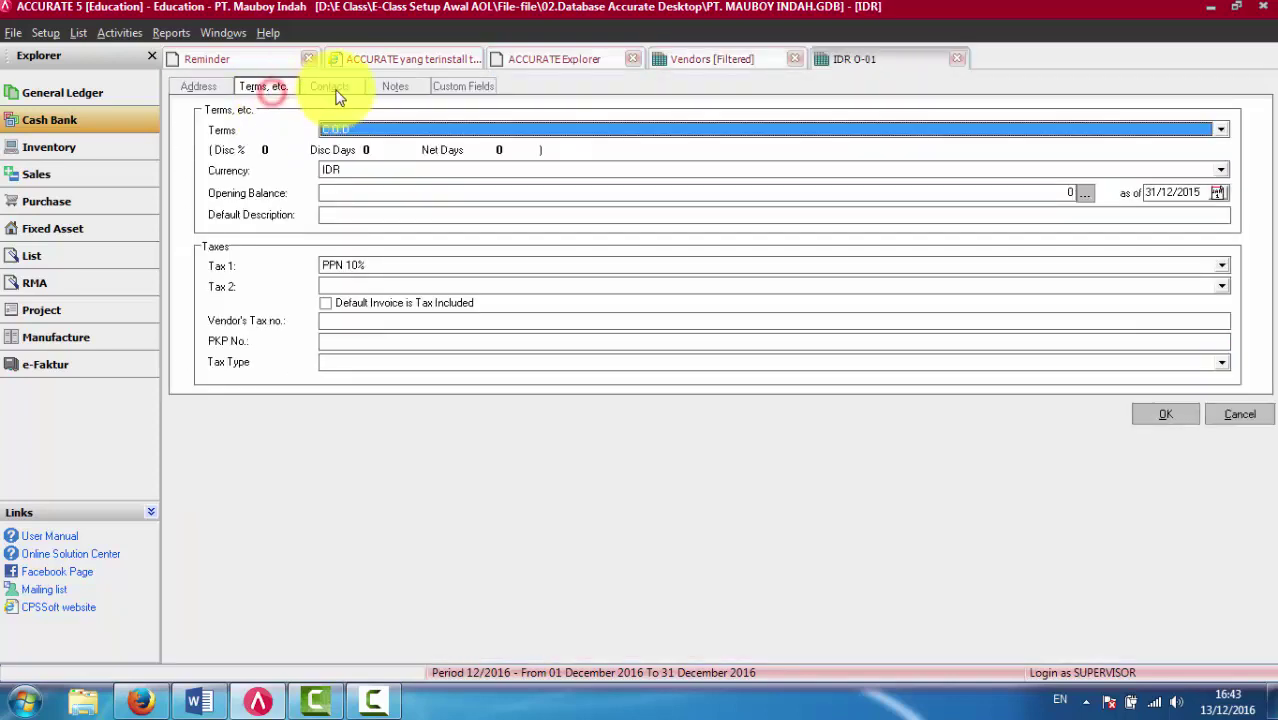
{"action": "left_click", "coordinate": [334, 88]}
{"action": "left_click", "coordinate": [393, 88]}
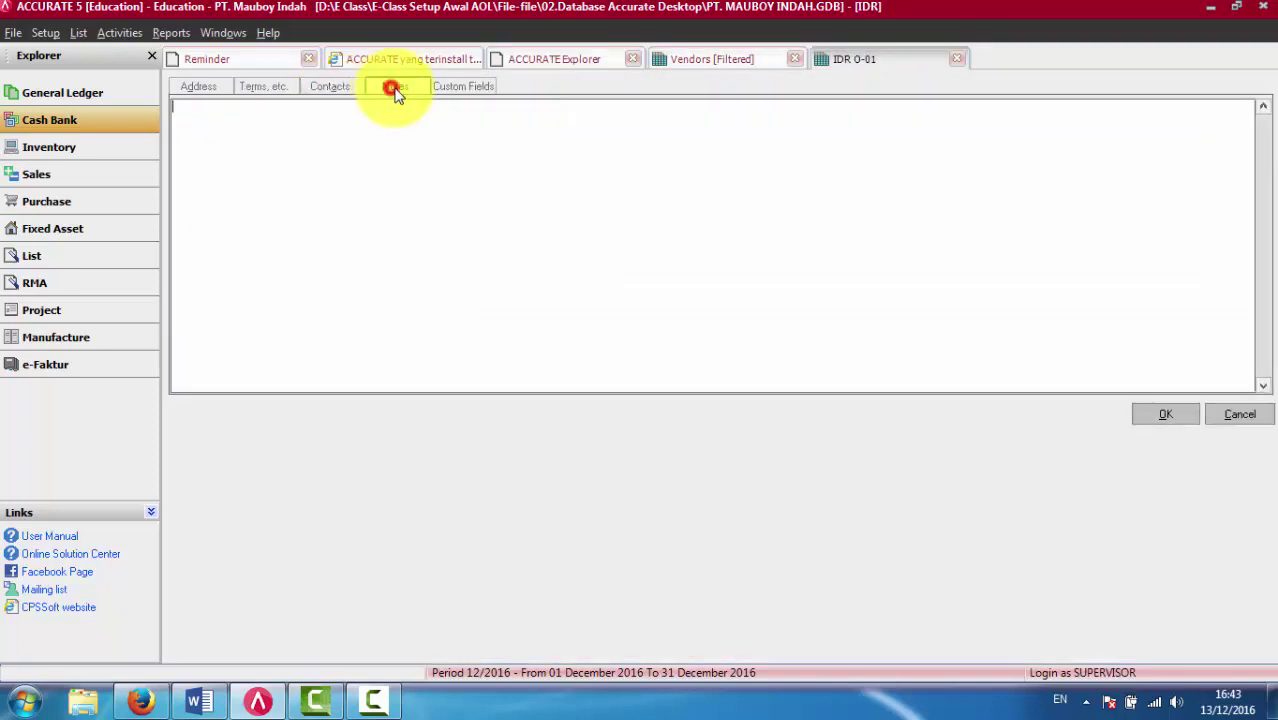
{"action": "left_click", "coordinate": [457, 86]}
{"action": "left_click", "coordinate": [1238, 414]}
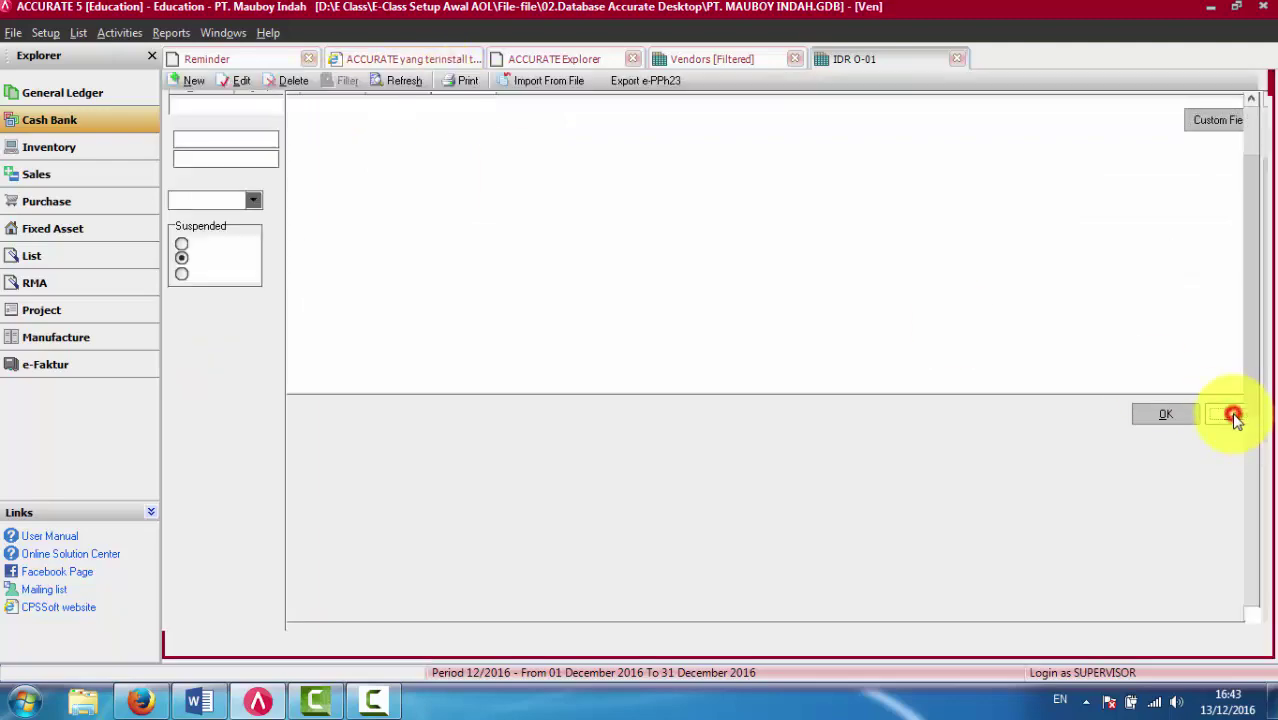
Switch to Accurate Online in Firefox and open the list of existing supplier categories (Kategori Pemasok).
{"action": "left_click", "coordinate": [124, 712]}
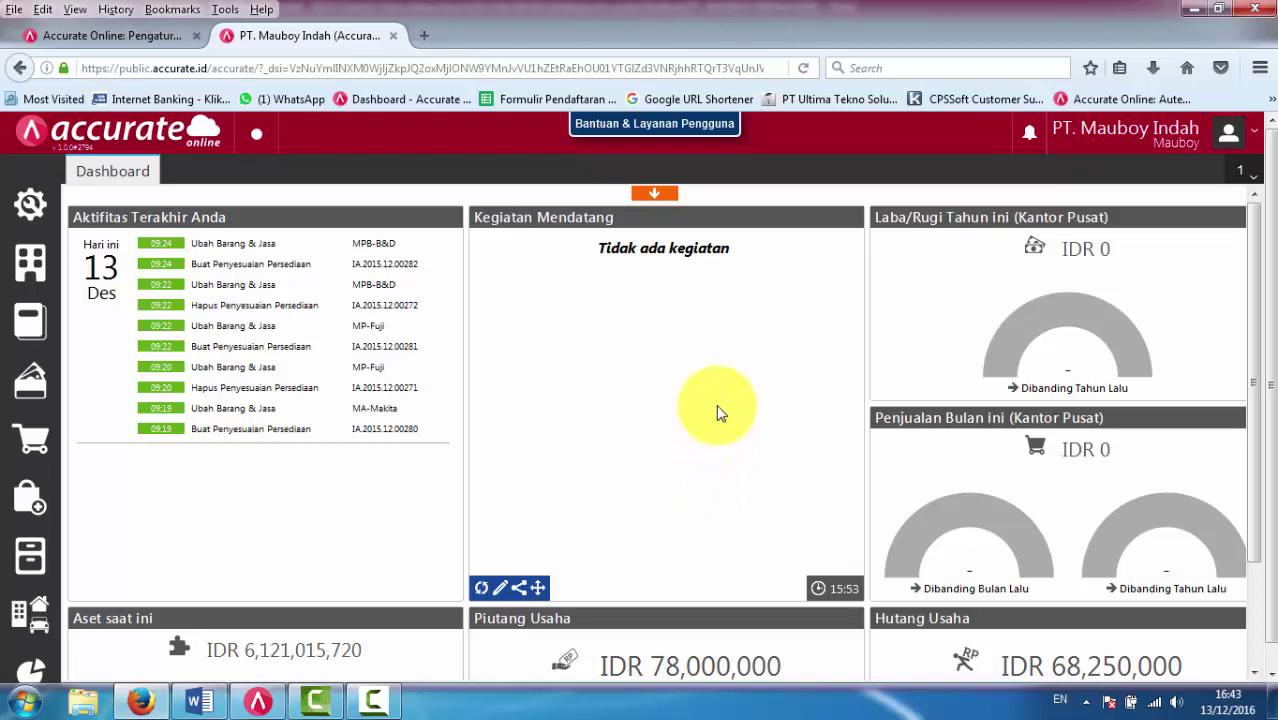
{"action": "left_click", "coordinate": [30, 505]}
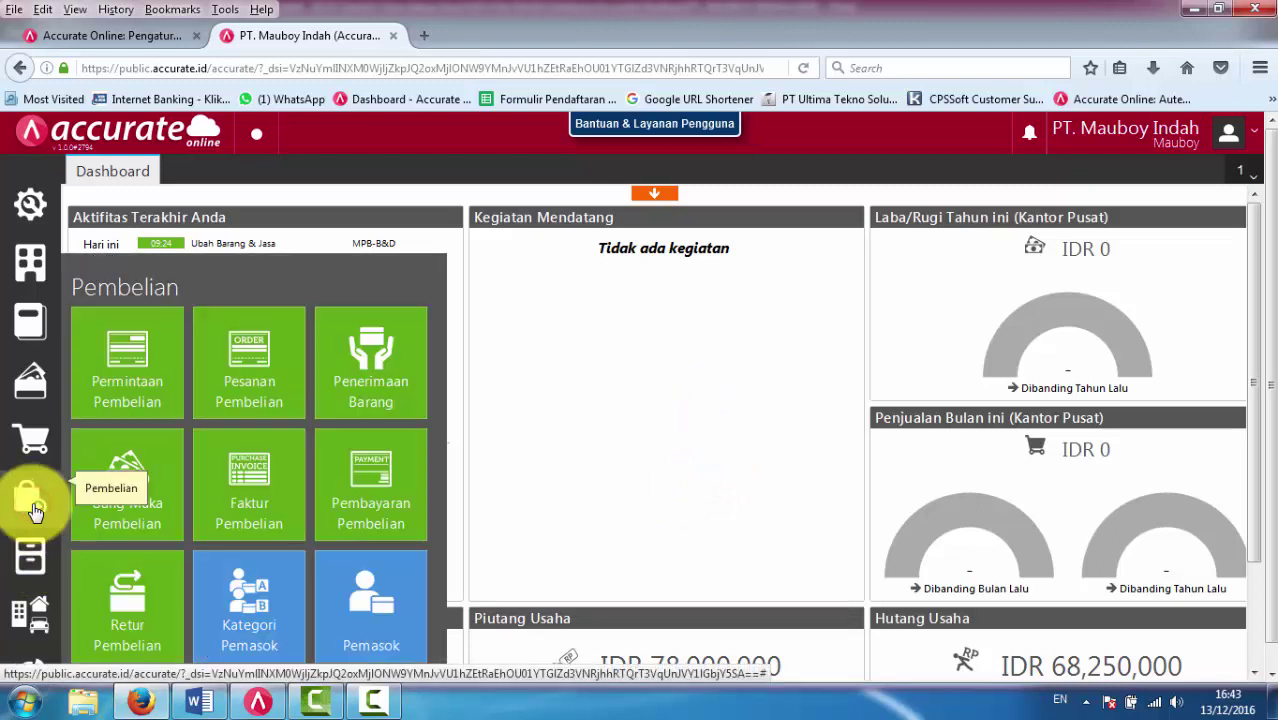
{"action": "left_click", "coordinate": [265, 587]}
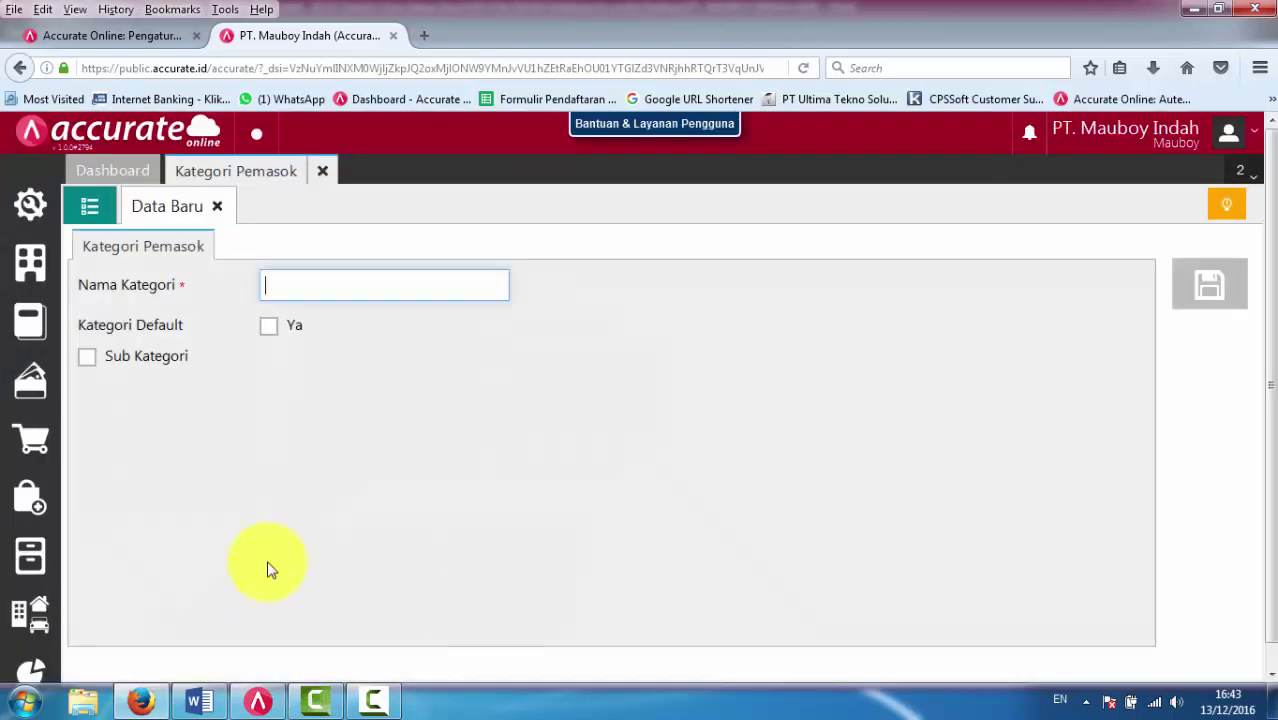
{"action": "left_click", "coordinate": [90, 207]}
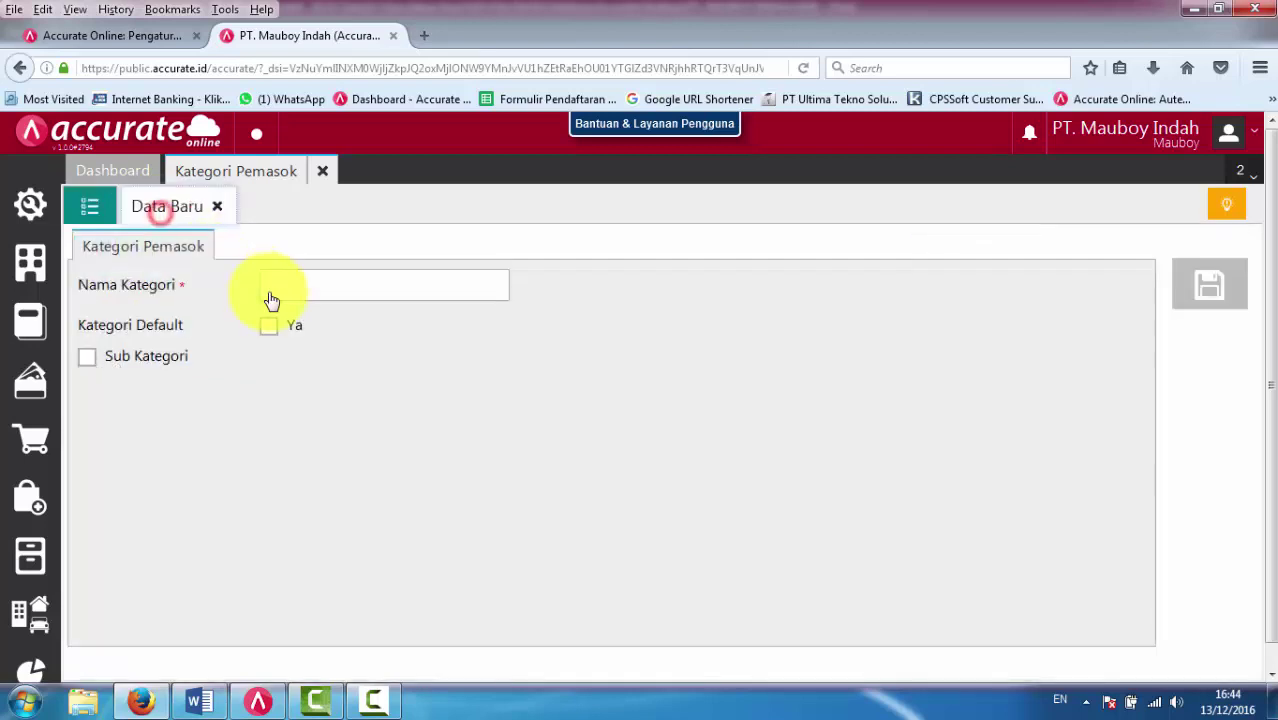
Create and save a new supplier category named Pemasok Dlm Negeri, and return to the category list.
{"action": "left_click", "coordinate": [310, 289]}
{"action": "type", "text": "Pemasok Dlm Negeri"}
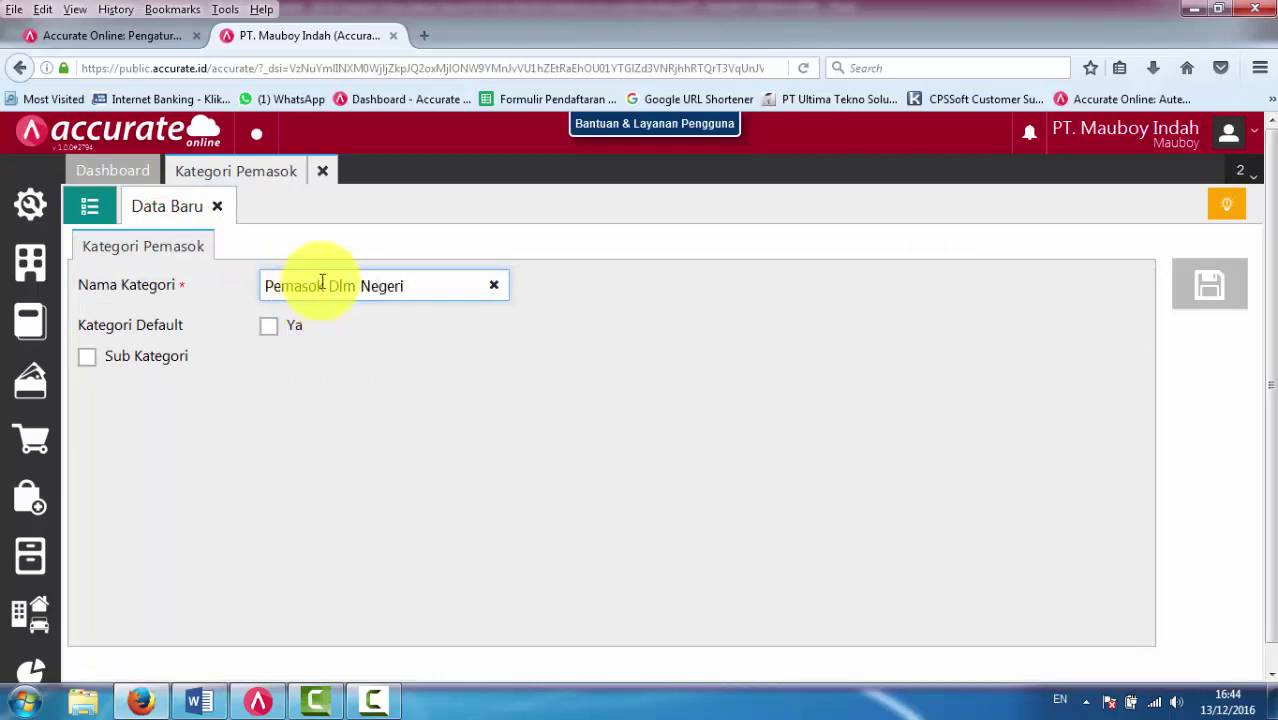
{"action": "left_click", "coordinate": [1195, 282]}
{"action": "left_click", "coordinate": [88, 212]}
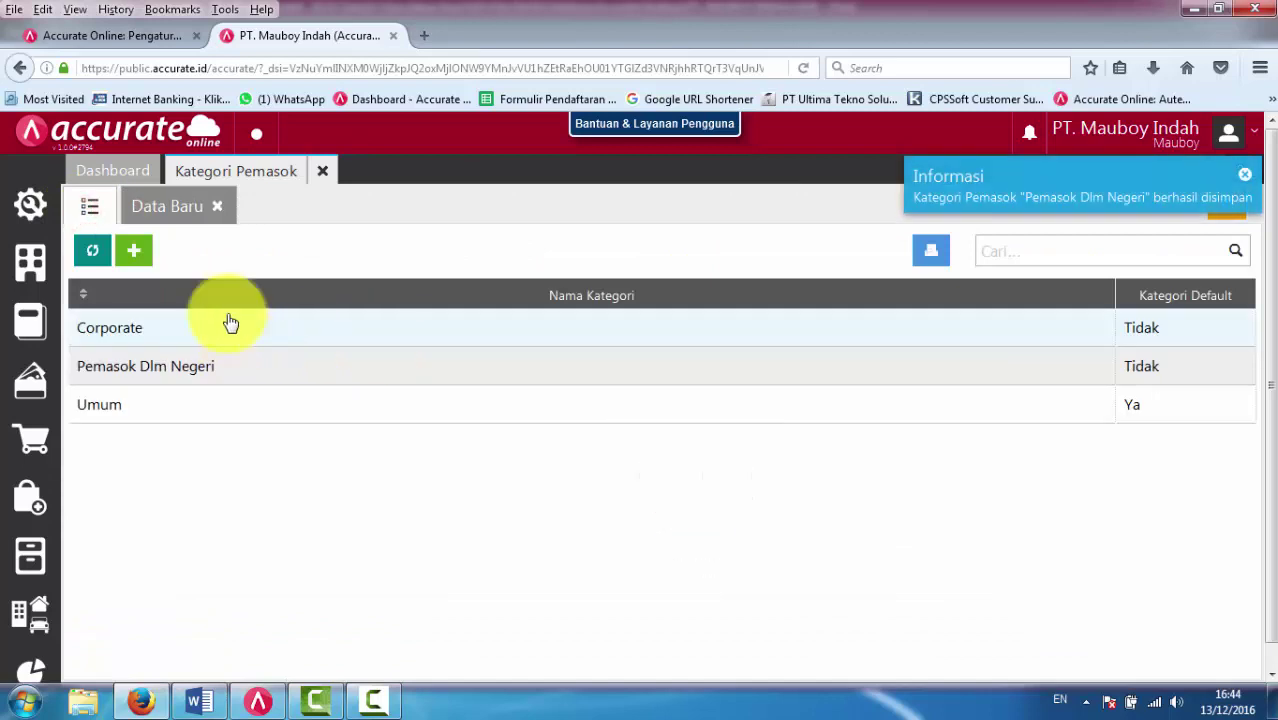
Create and save a new supplier category named Pemasok Luar Negeri, and return to the category list.
{"action": "left_click", "coordinate": [162, 210]}
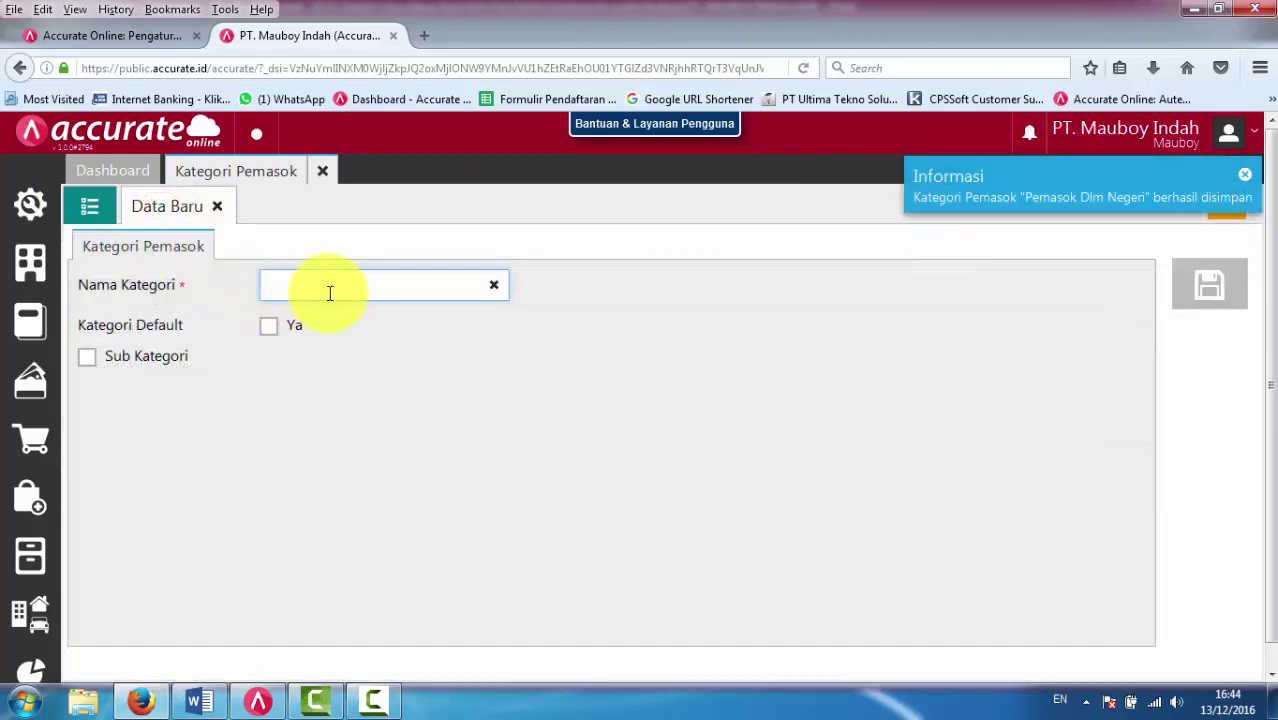
{"action": "type", "text": "Pemasok Luar Negeri"}
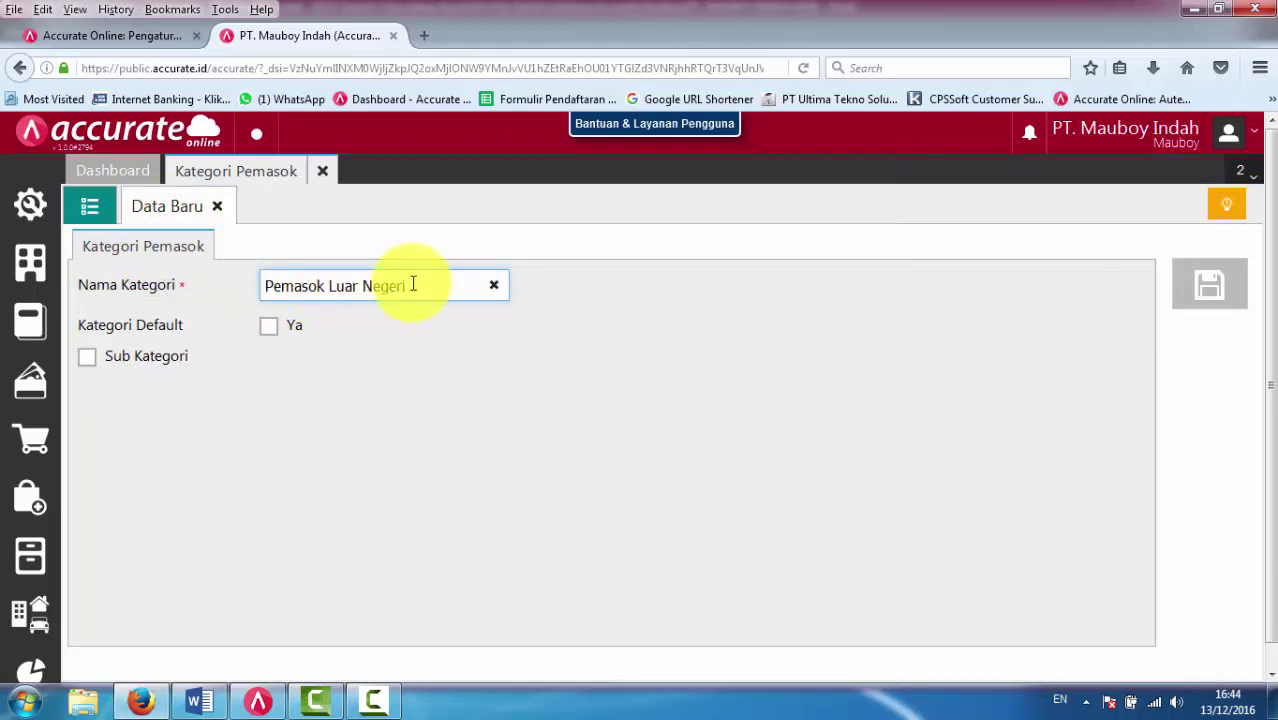
{"action": "left_click", "coordinate": [1210, 287]}
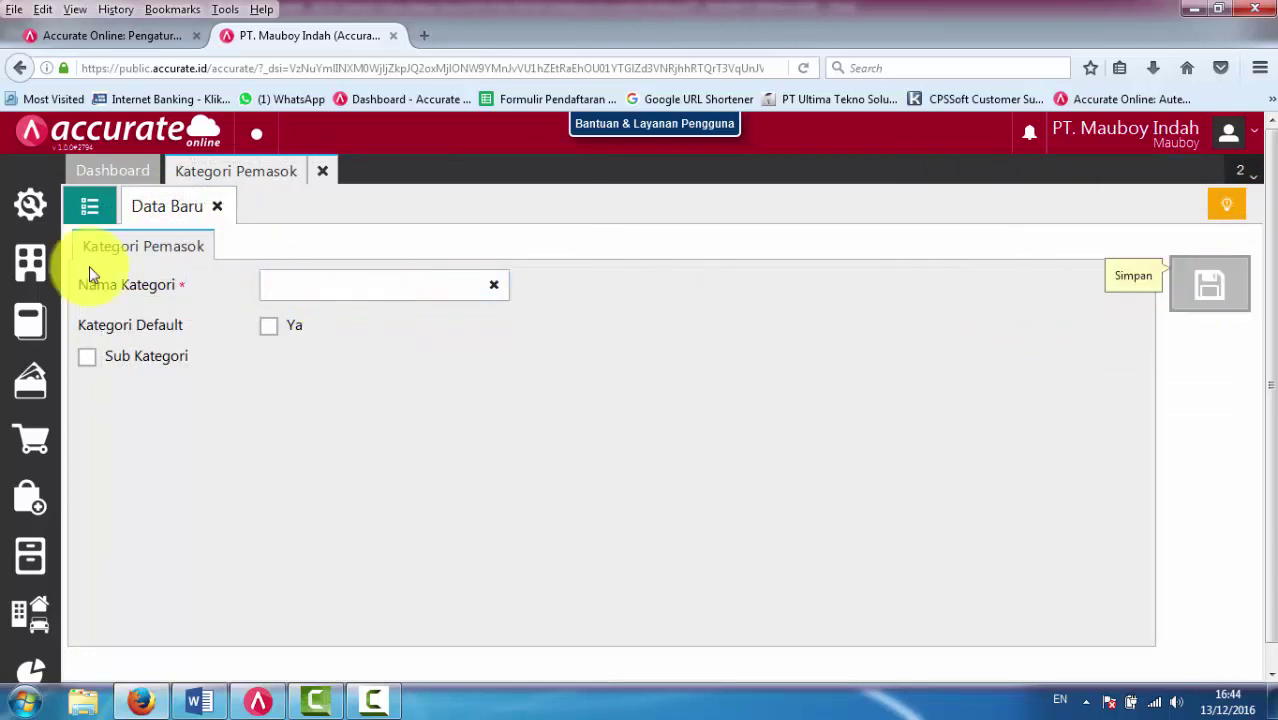
{"action": "left_click", "coordinate": [88, 212]}
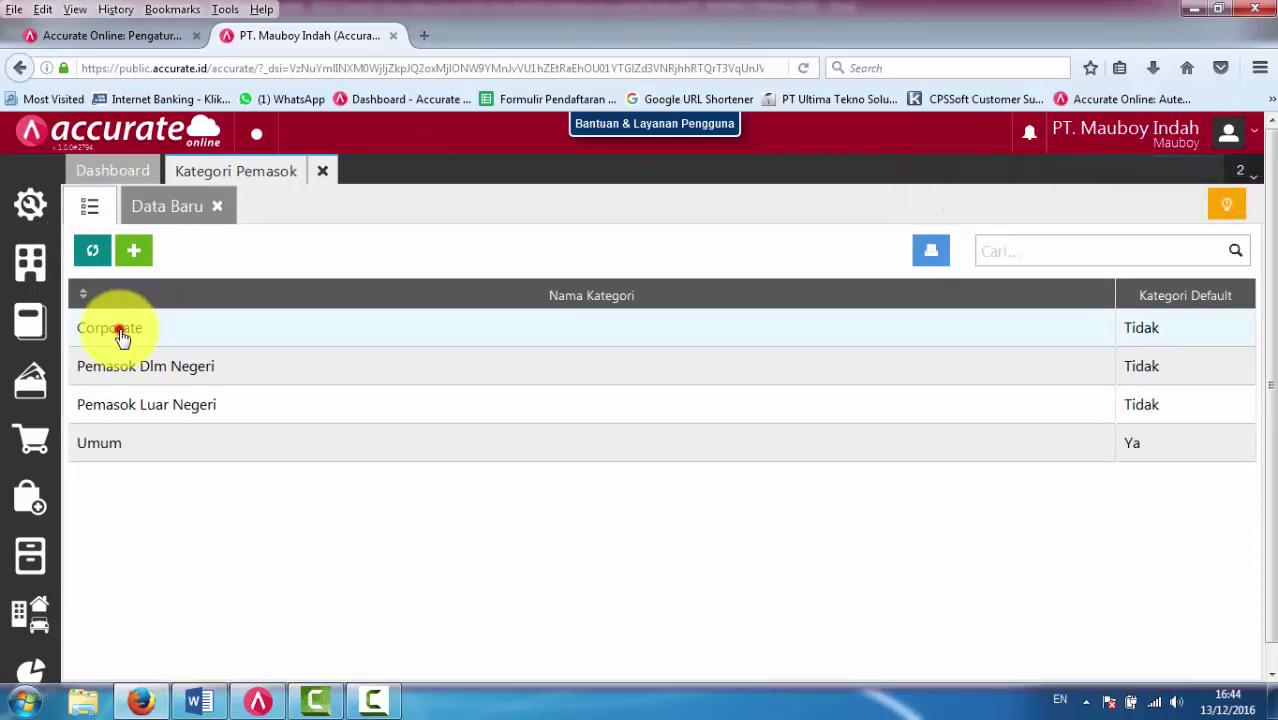
Rename the supplier category Corporate as Corporate Luar Negeri and Umum as Umum Luar Negeri, saving each one.
{"action": "left_click", "coordinate": [120, 336]}
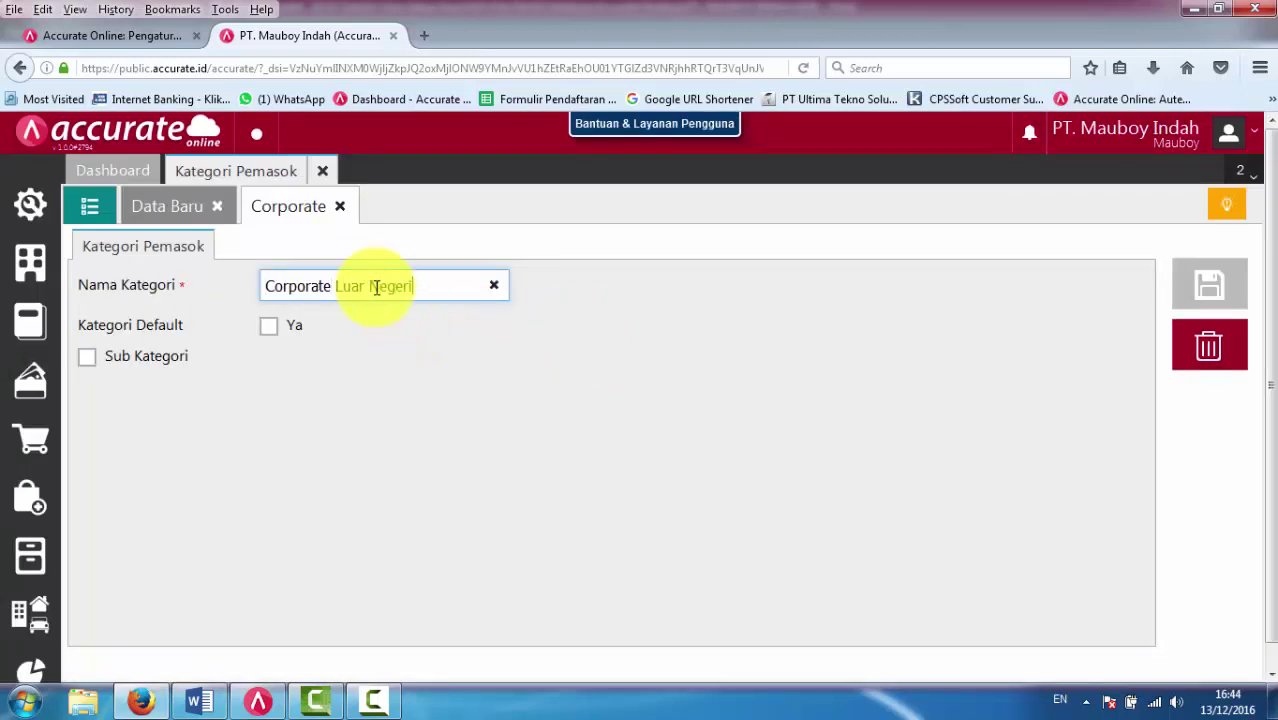
{"action": "left_click", "coordinate": [1210, 285]}
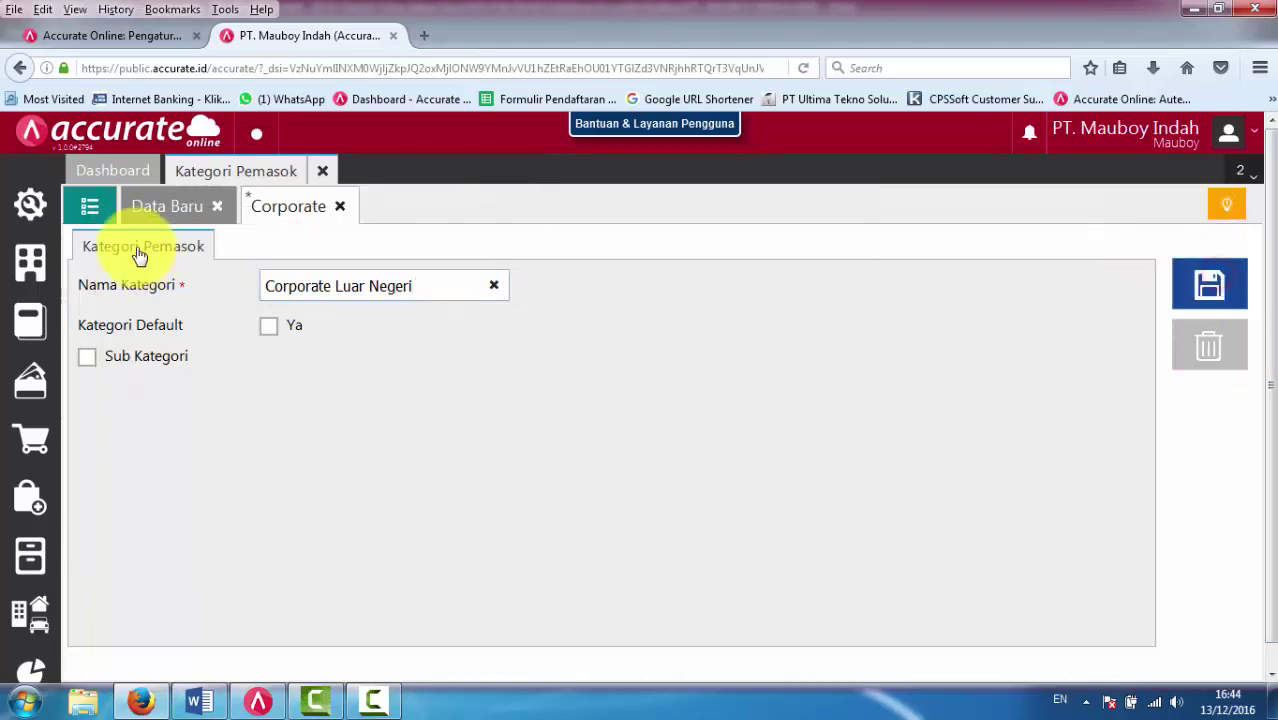
{"action": "left_click", "coordinate": [90, 206]}
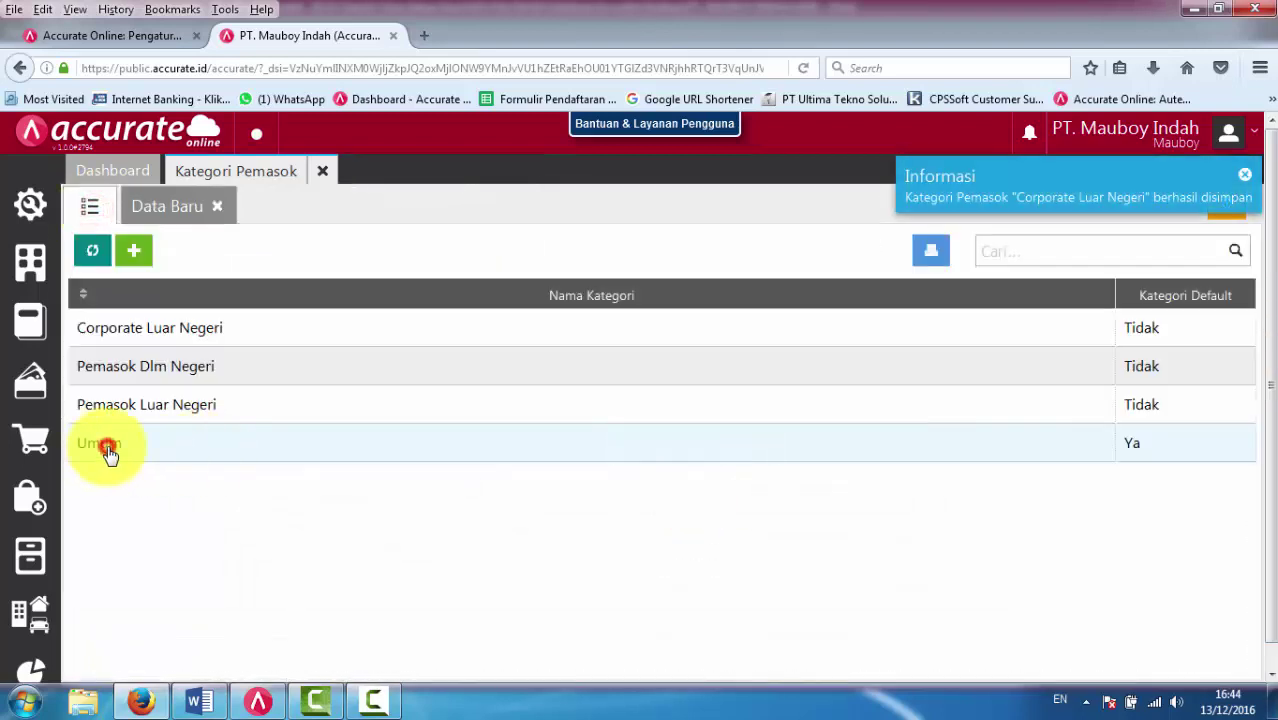
{"action": "left_click", "coordinate": [108, 450]}
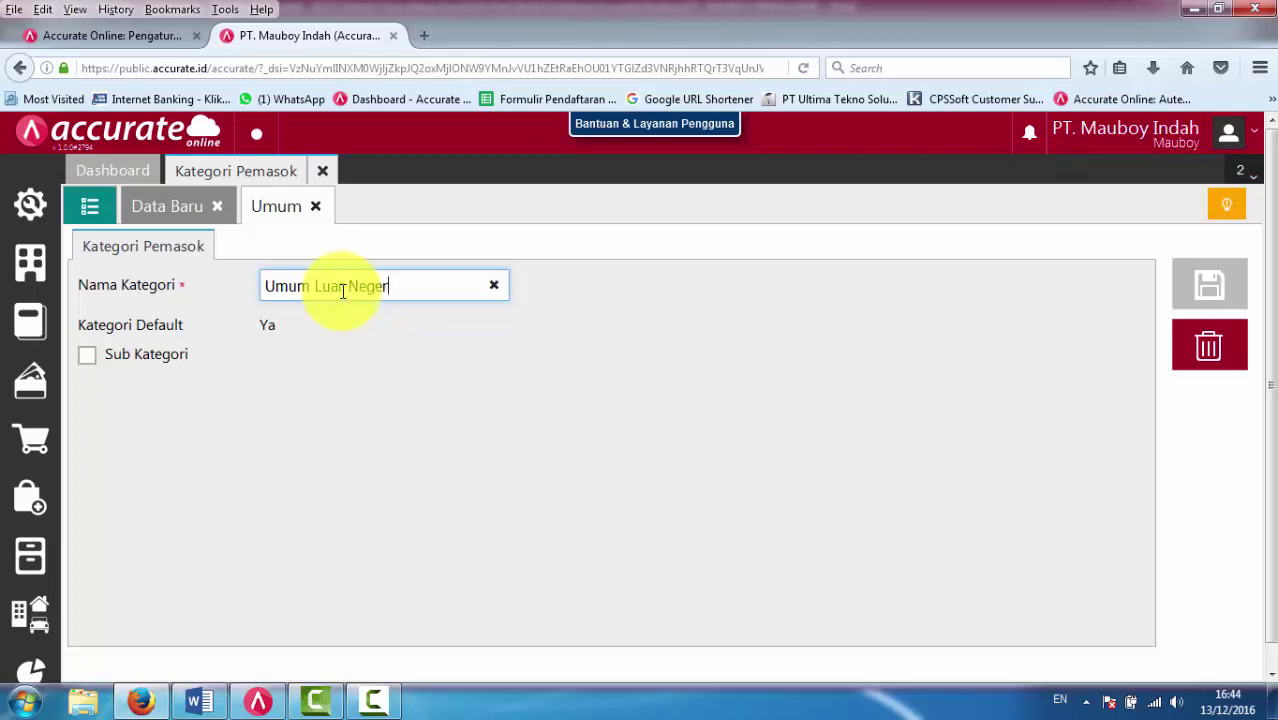
{"action": "left_click", "coordinate": [1210, 298]}
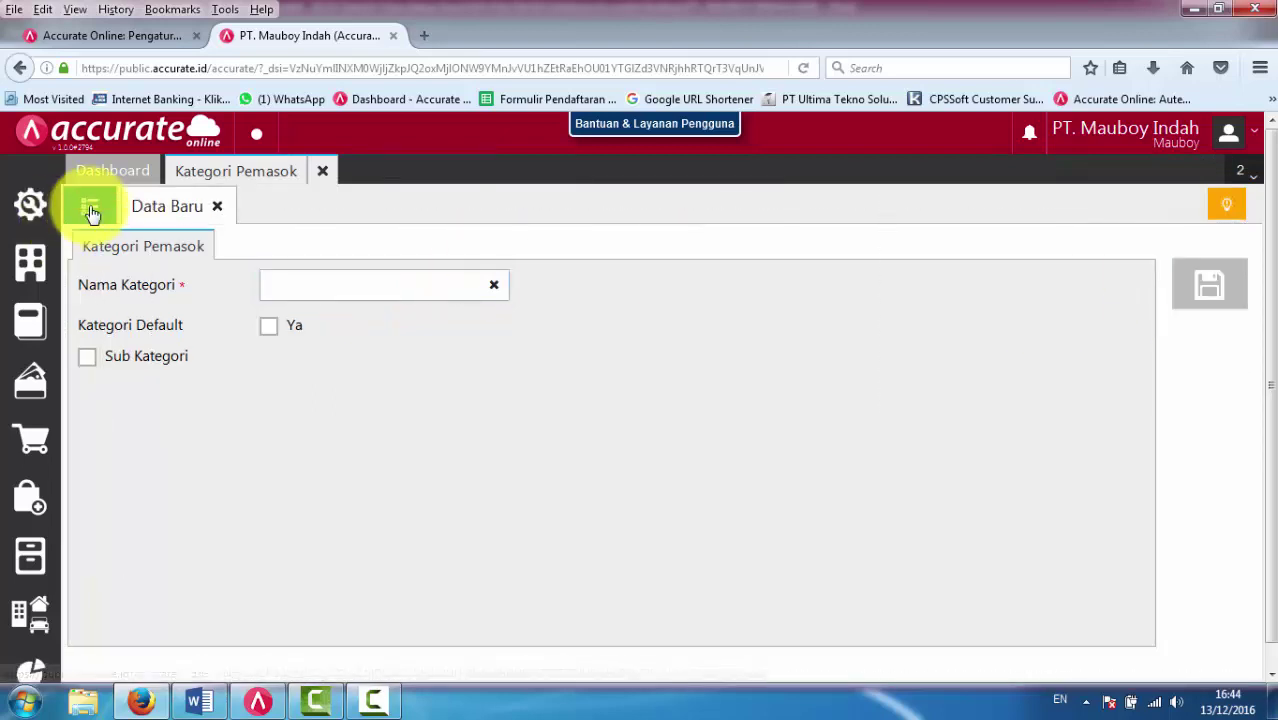
{"action": "left_click", "coordinate": [90, 210]}
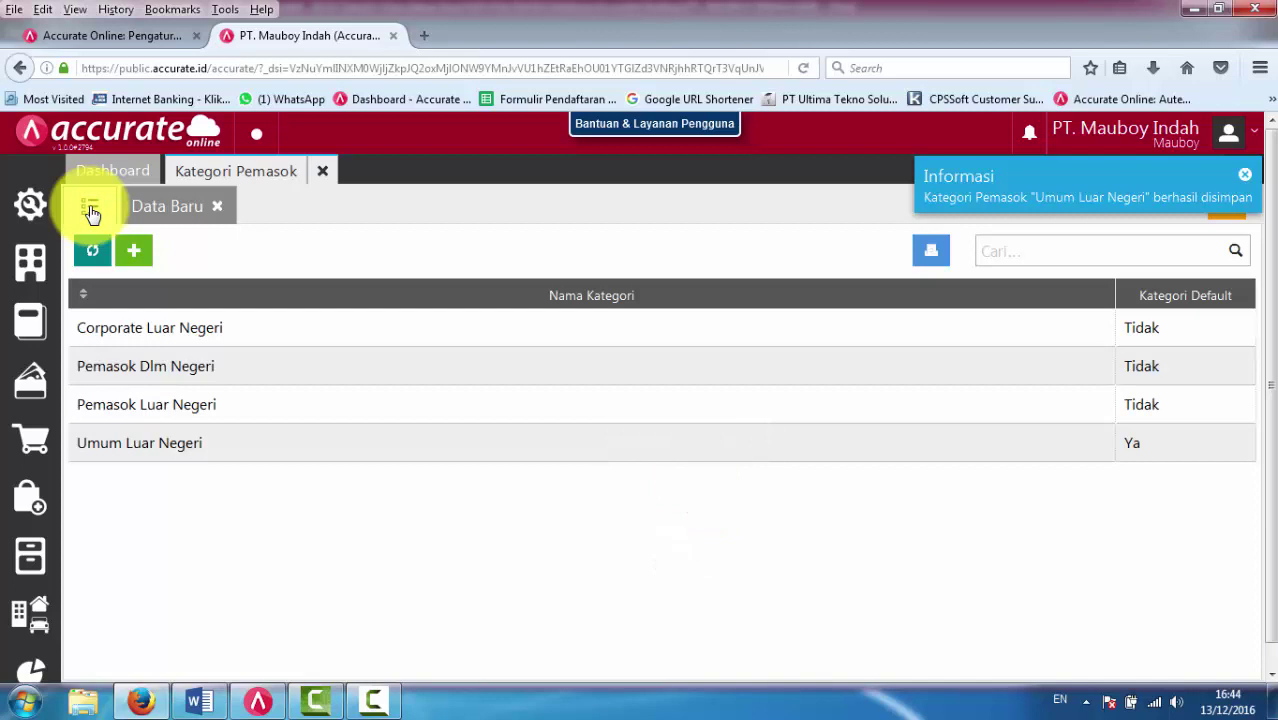
Make Corporate Luar Negeri a subcategory of Pemasok Luar Negeri, save it, and return to the category list.
{"action": "left_click", "coordinate": [162, 333]}
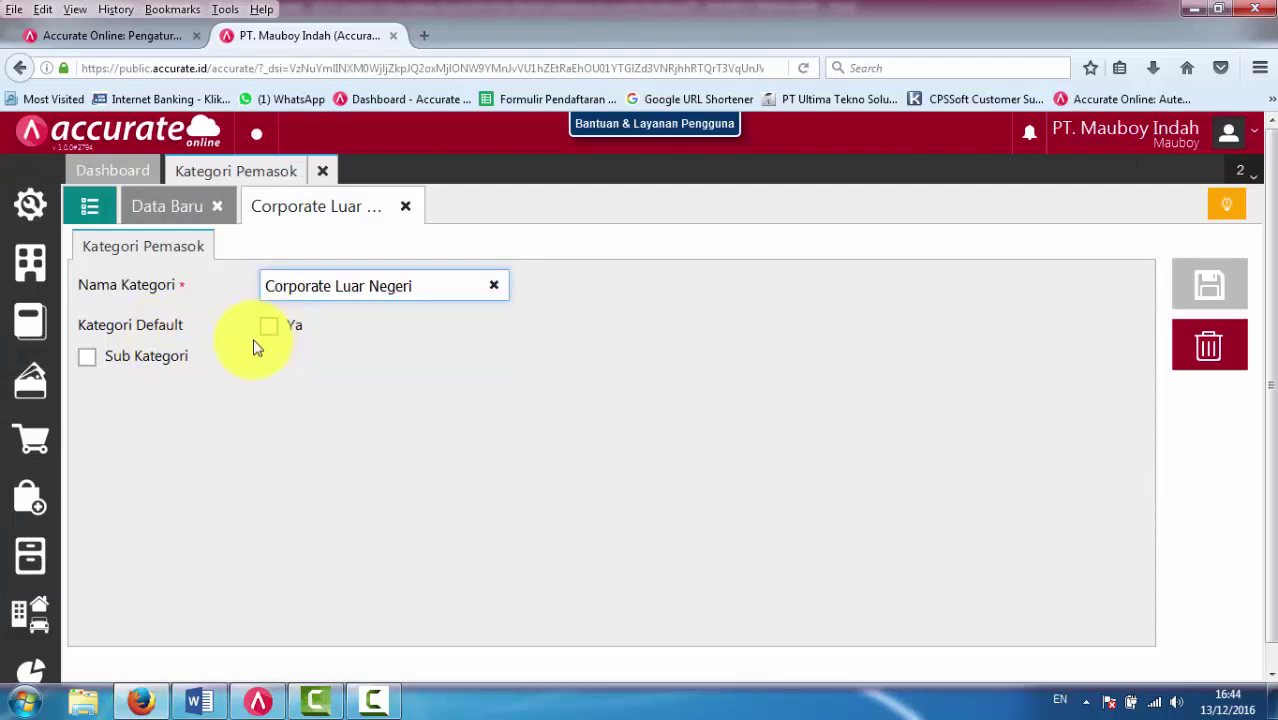
{"action": "left_click", "coordinate": [143, 362]}
{"action": "left_click", "coordinate": [491, 362]}
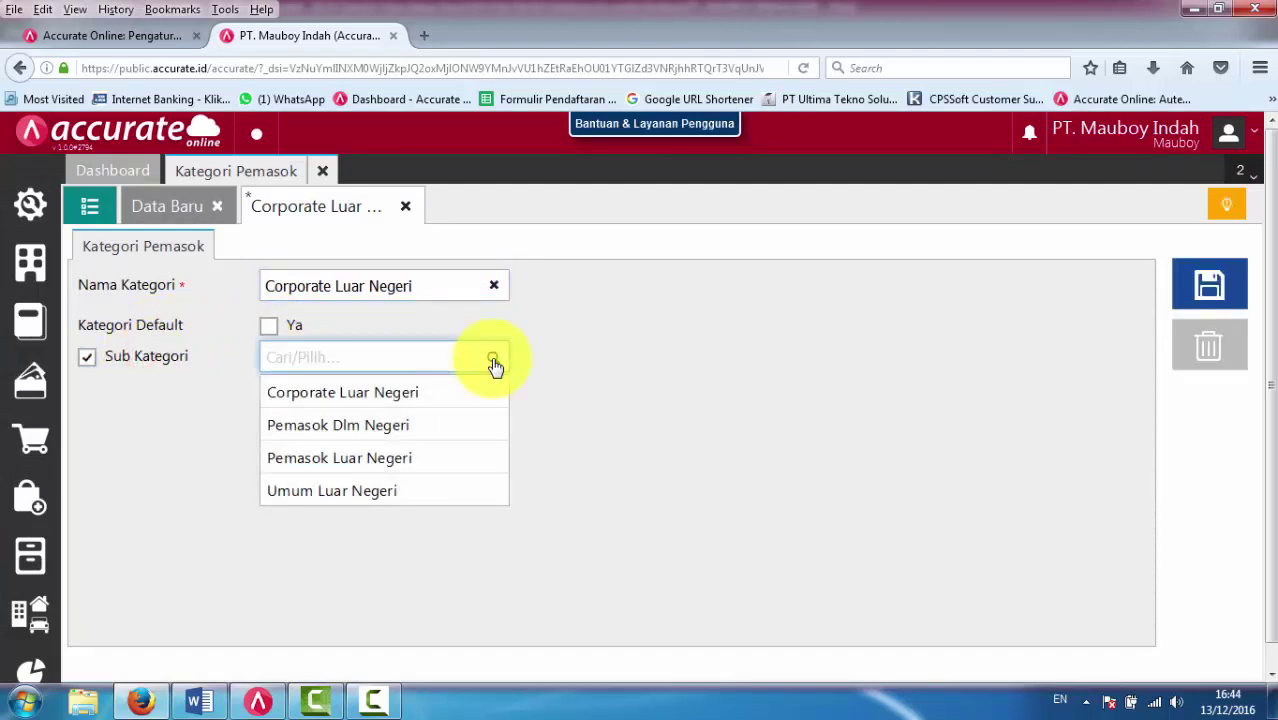
{"action": "left_click", "coordinate": [413, 467]}
{"action": "left_click", "coordinate": [1209, 283]}
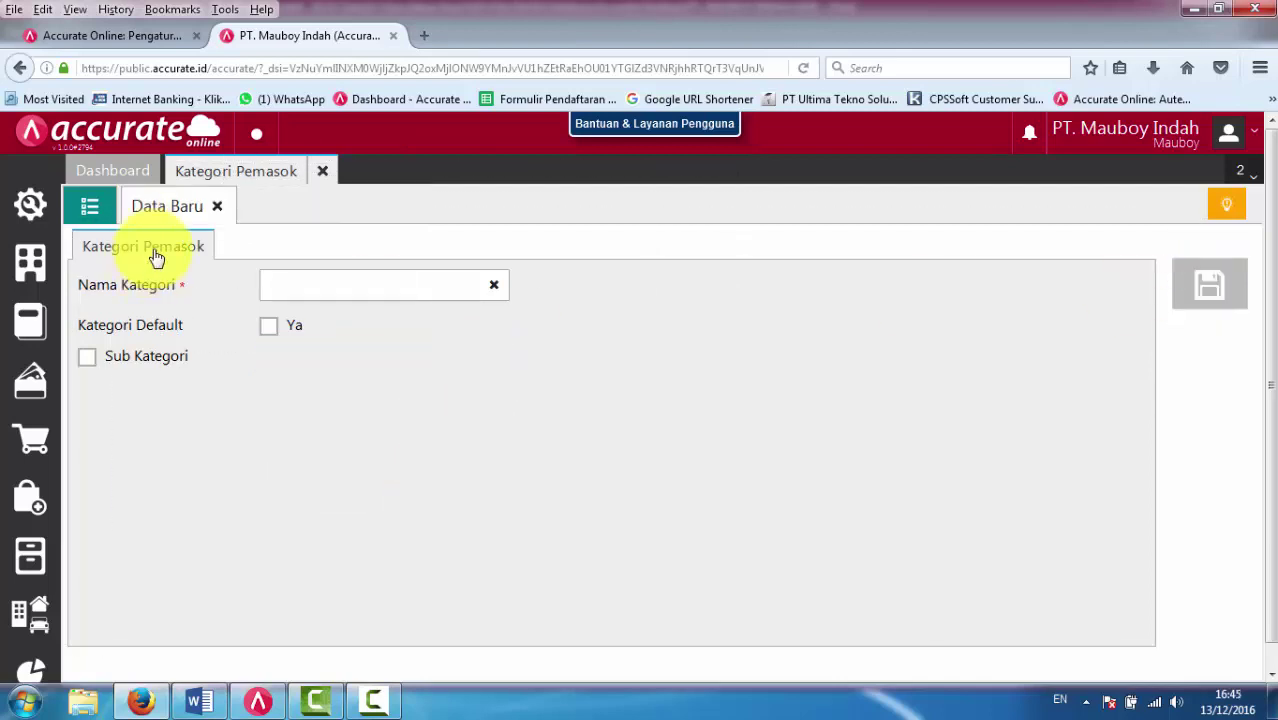
{"action": "left_click", "coordinate": [89, 206]}
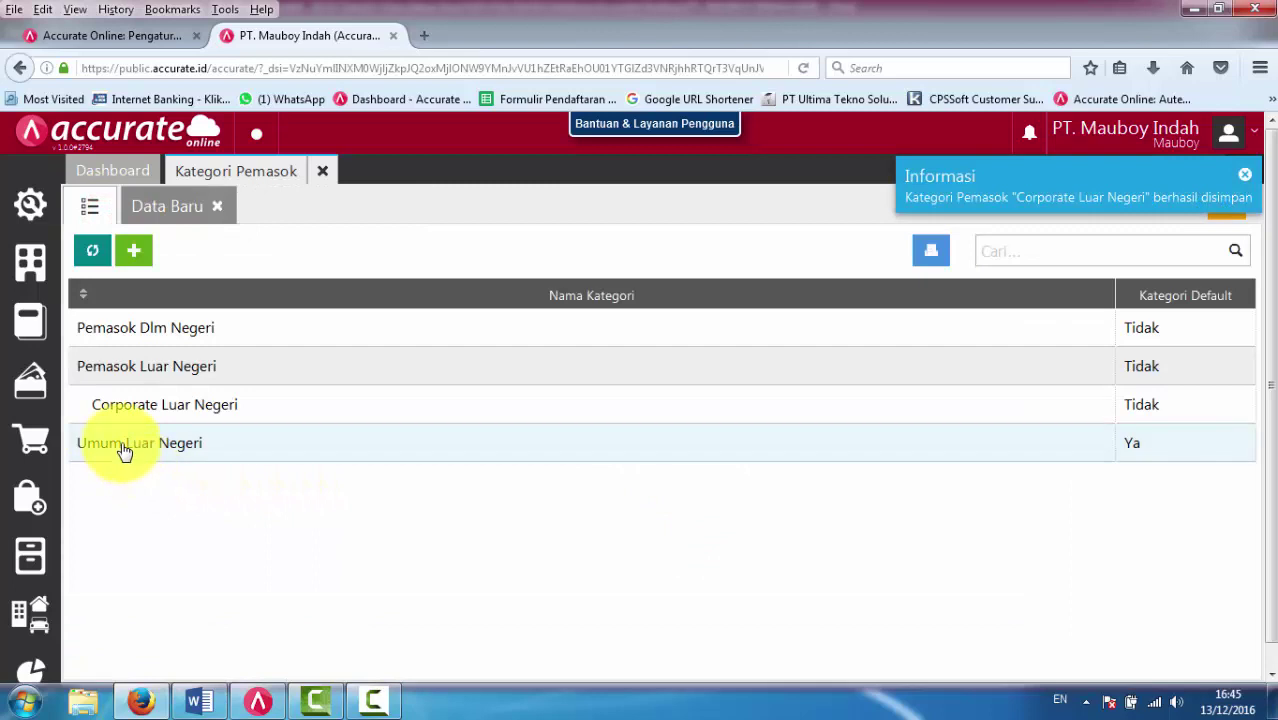
Make Umum Luar Negeri a subcategory of Pemasok Luar Negeri, save it, and return to the category list.
{"action": "left_click", "coordinate": [121, 445]}
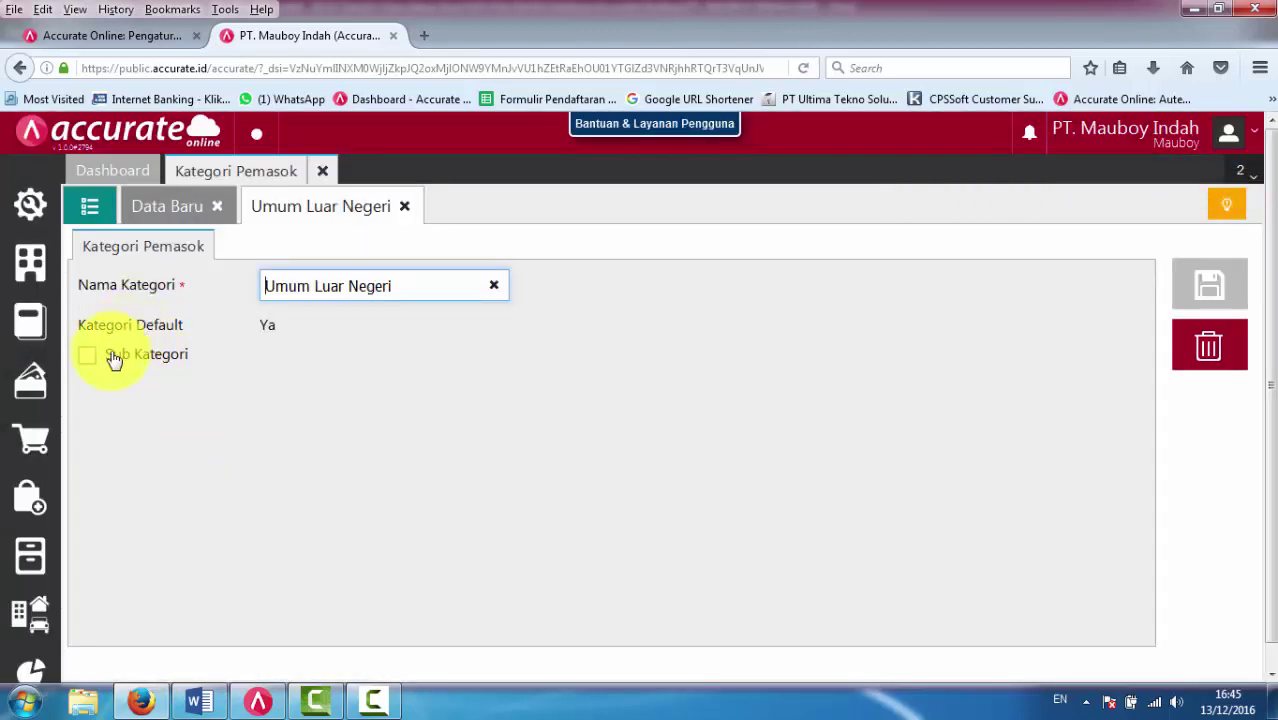
{"action": "left_click", "coordinate": [114, 359]}
{"action": "left_click", "coordinate": [498, 358]}
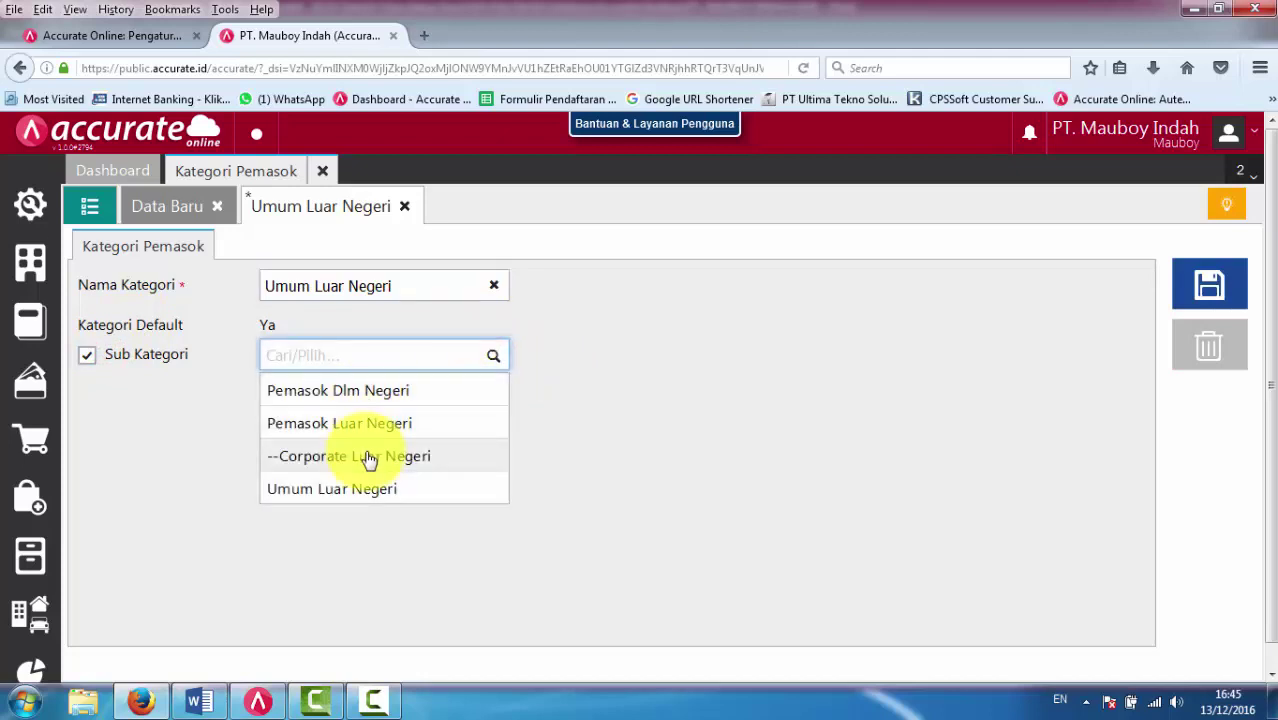
{"action": "left_click", "coordinate": [371, 426]}
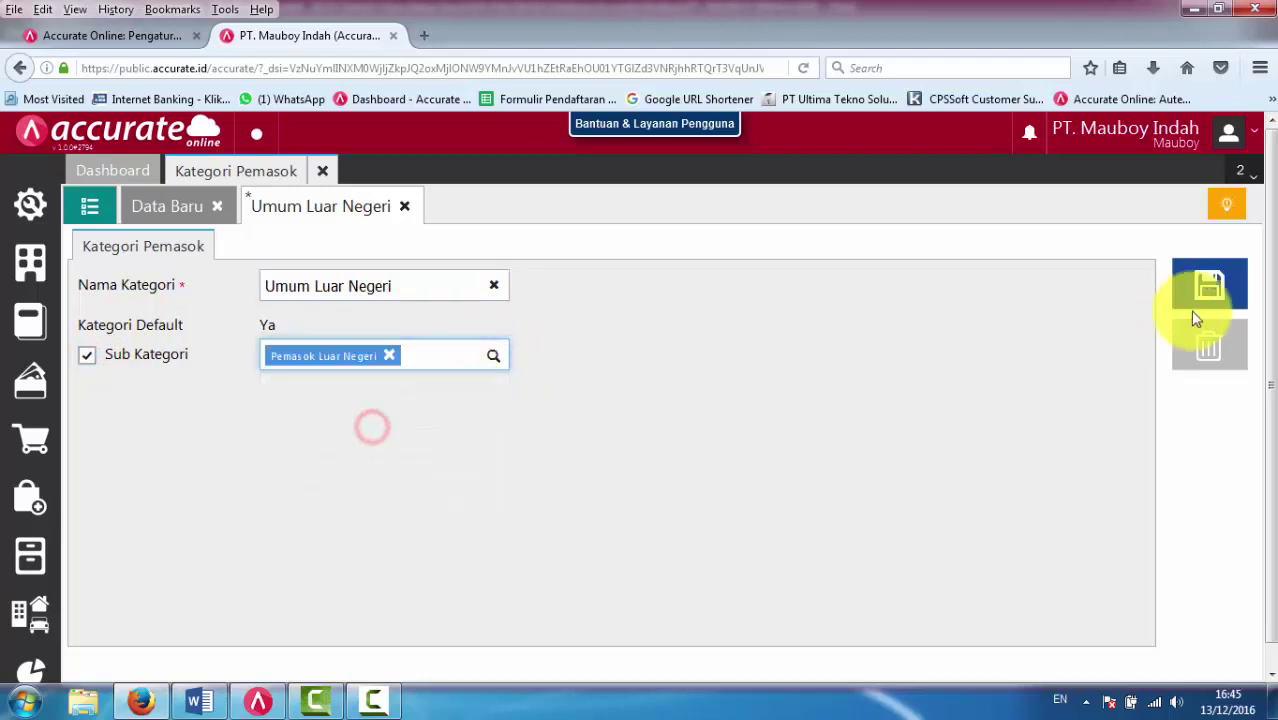
{"action": "left_click", "coordinate": [90, 210]}
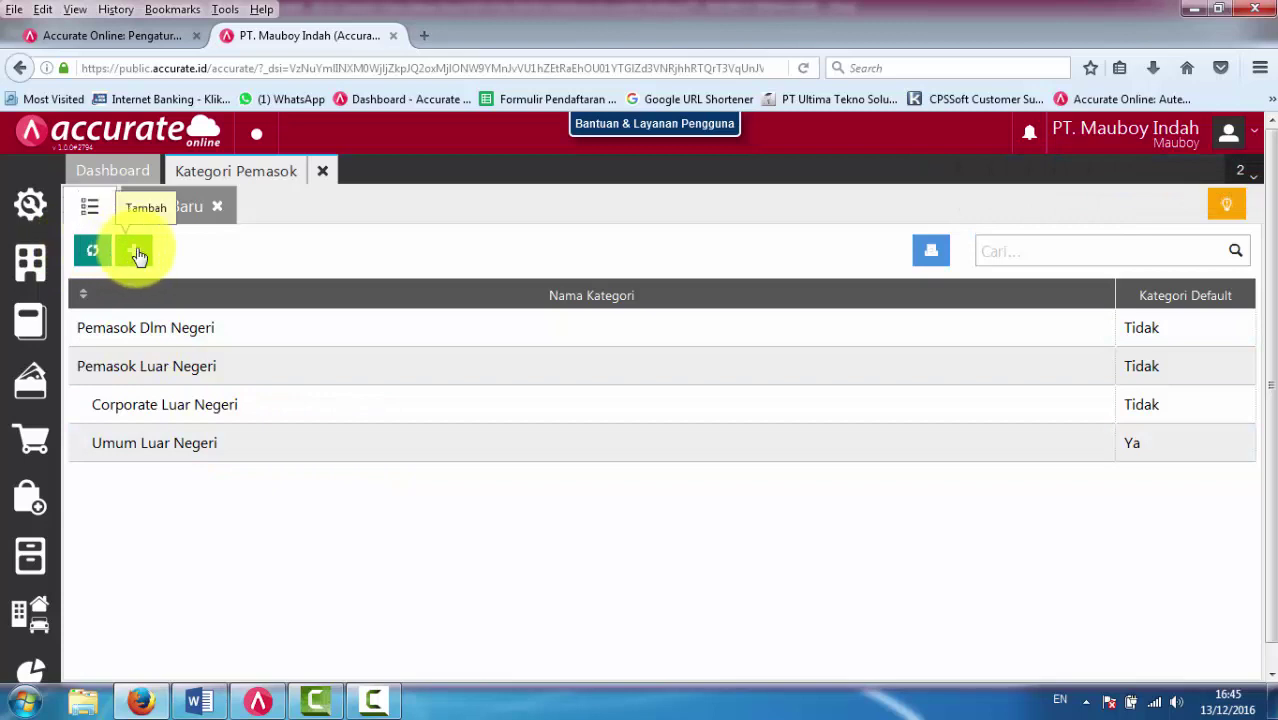
Create and save two new supplier categories named Corporate Dalam Negeri and Umum Dalam Negeri, and return to the category list.
{"action": "left_click", "coordinate": [178, 213]}
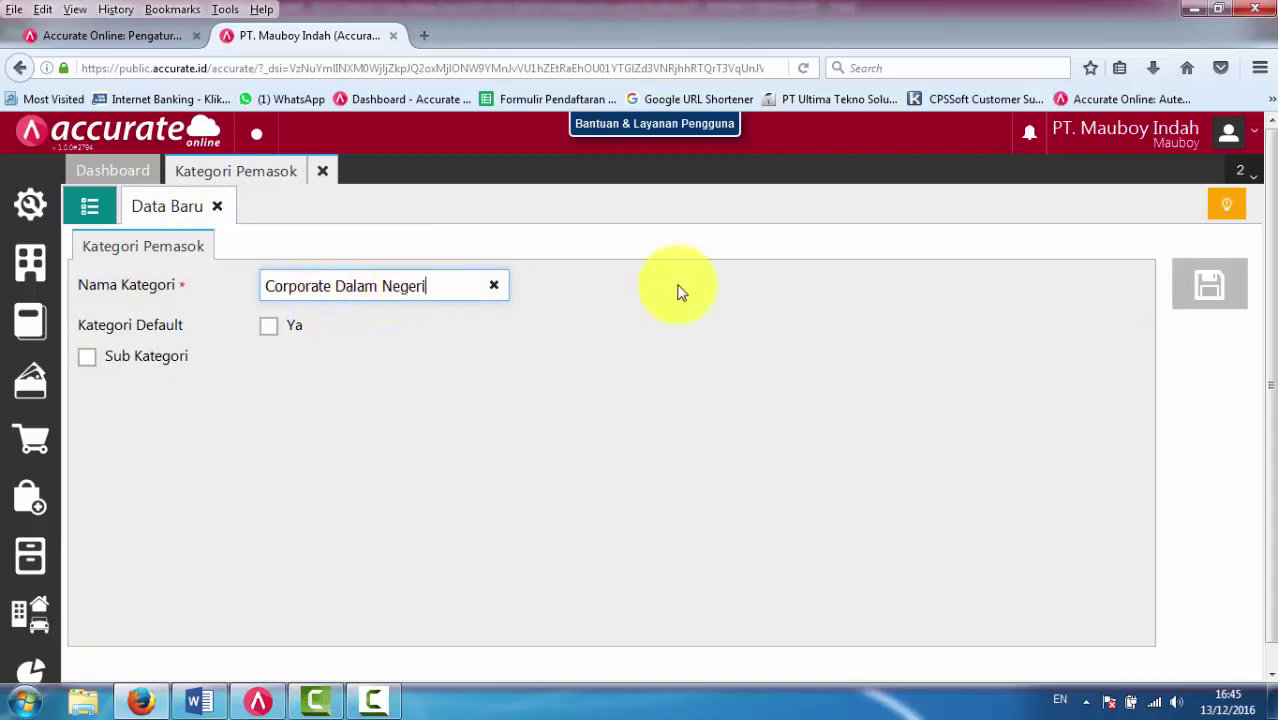
{"action": "left_click", "coordinate": [1211, 286]}
{"action": "left_click", "coordinate": [326, 288]}
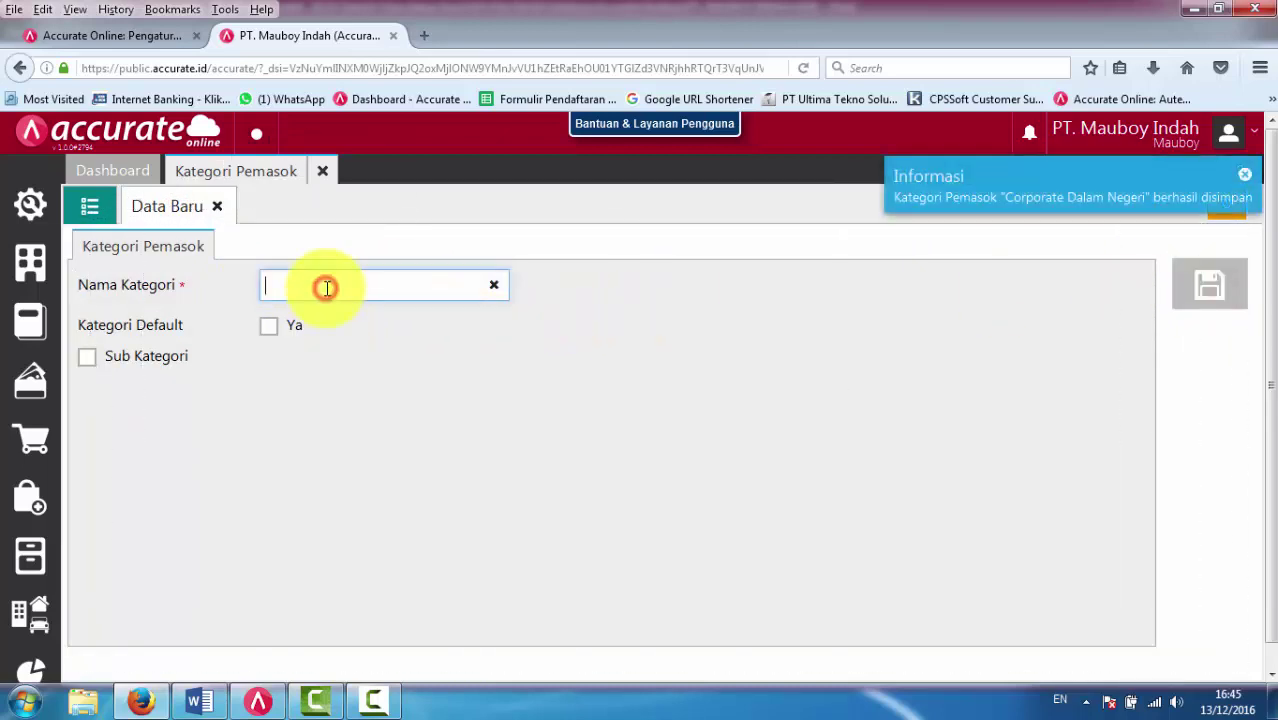
{"action": "type", "text": "mum Dalam Negeri"}
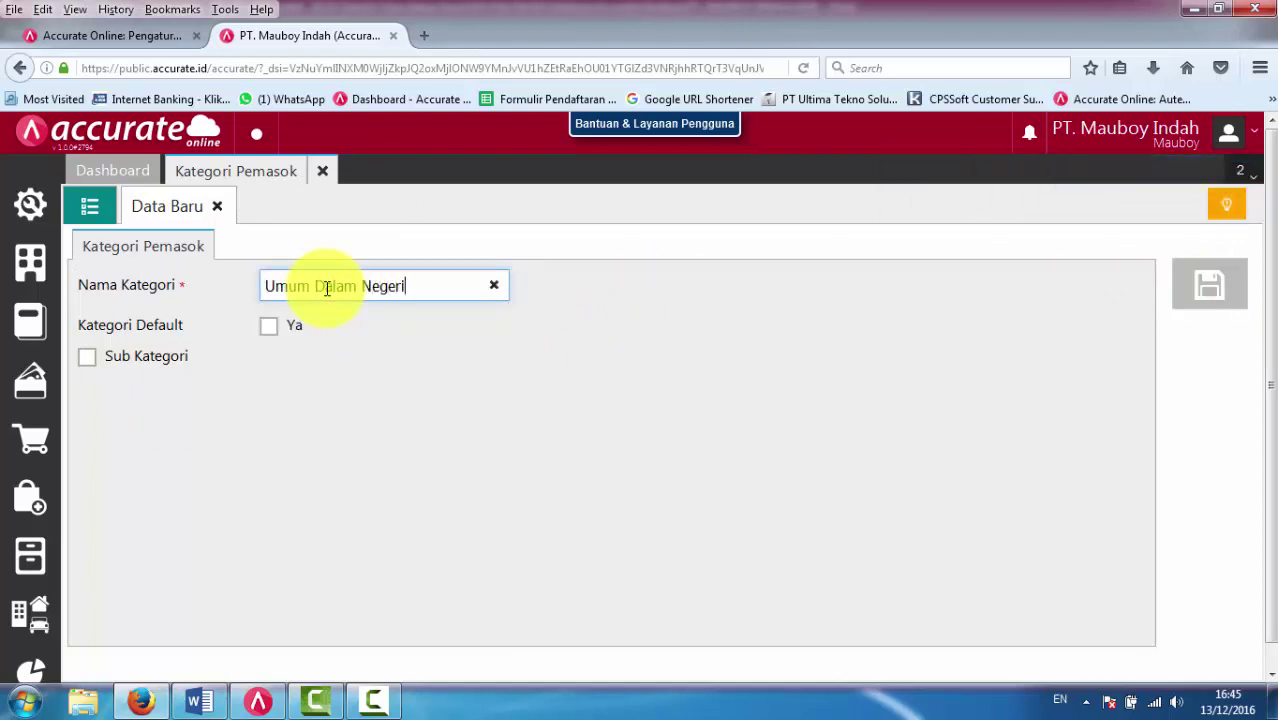
{"action": "left_click", "coordinate": [1200, 292]}
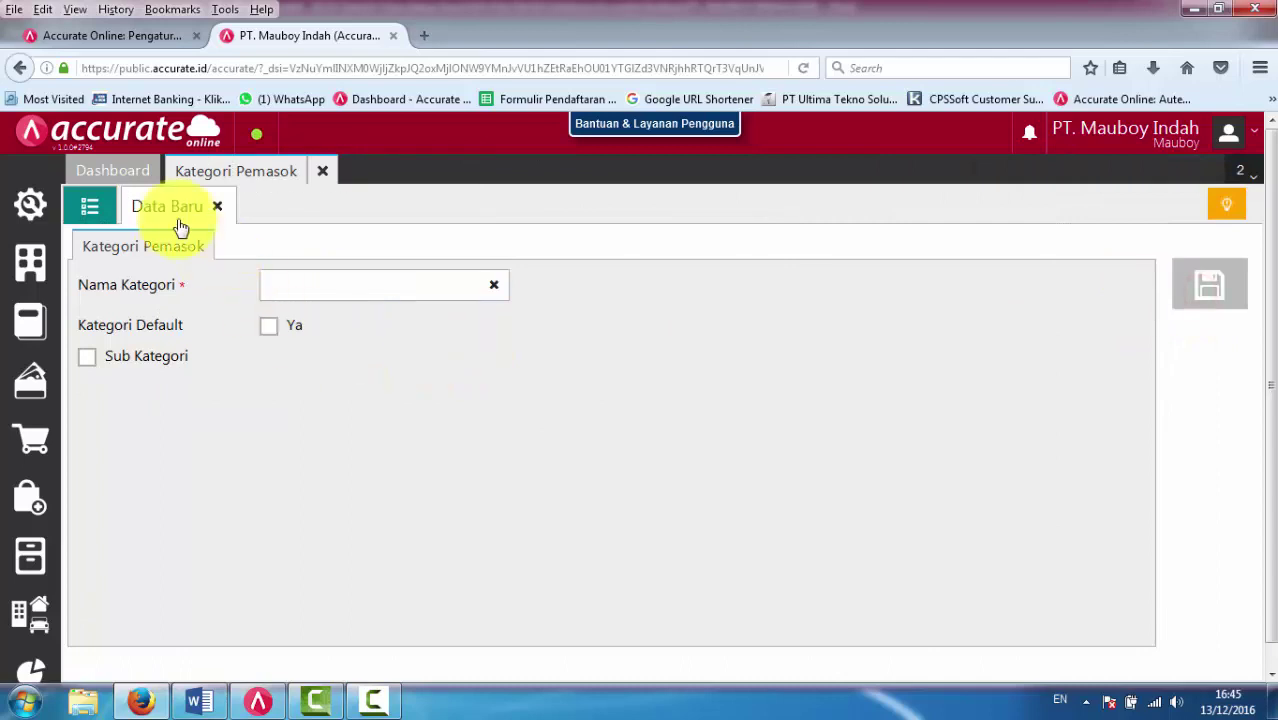
{"action": "left_click", "coordinate": [90, 205]}
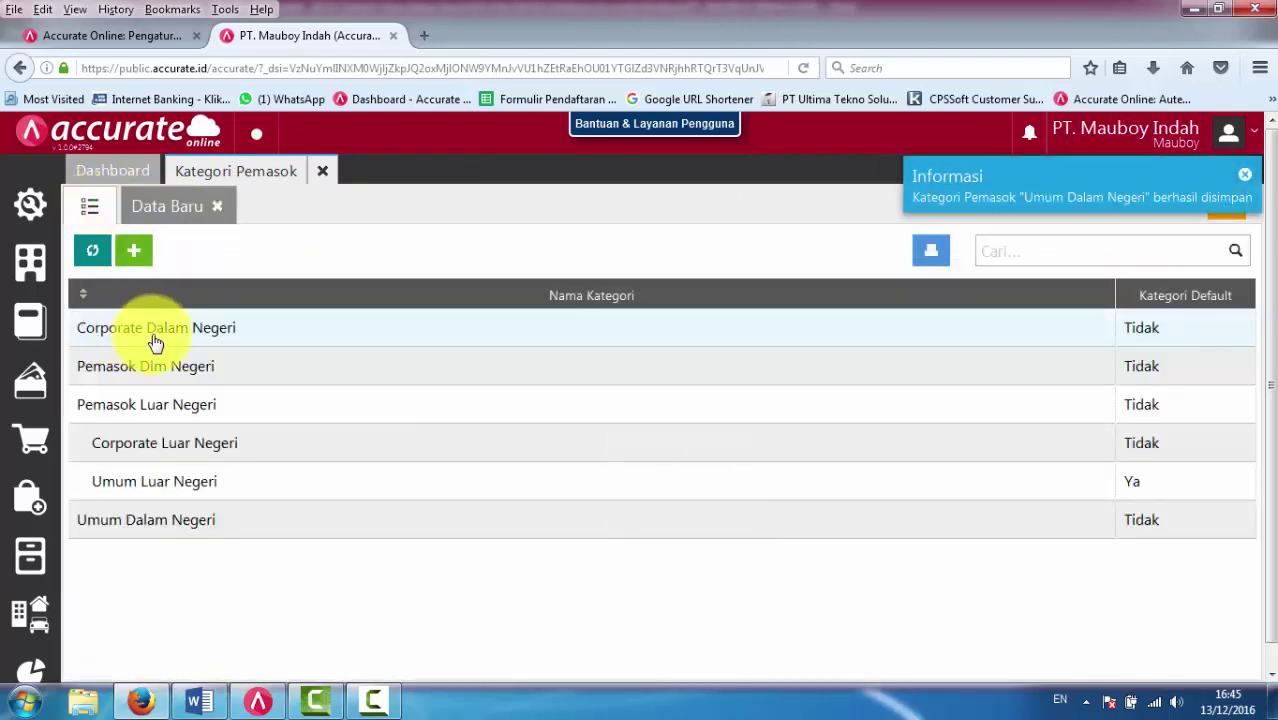
Make the supplier category Corporate Dalam Negeri a subcategory of Pemasok Dlm Negeri, save it, and return to the category list.
{"action": "left_click", "coordinate": [163, 340]}
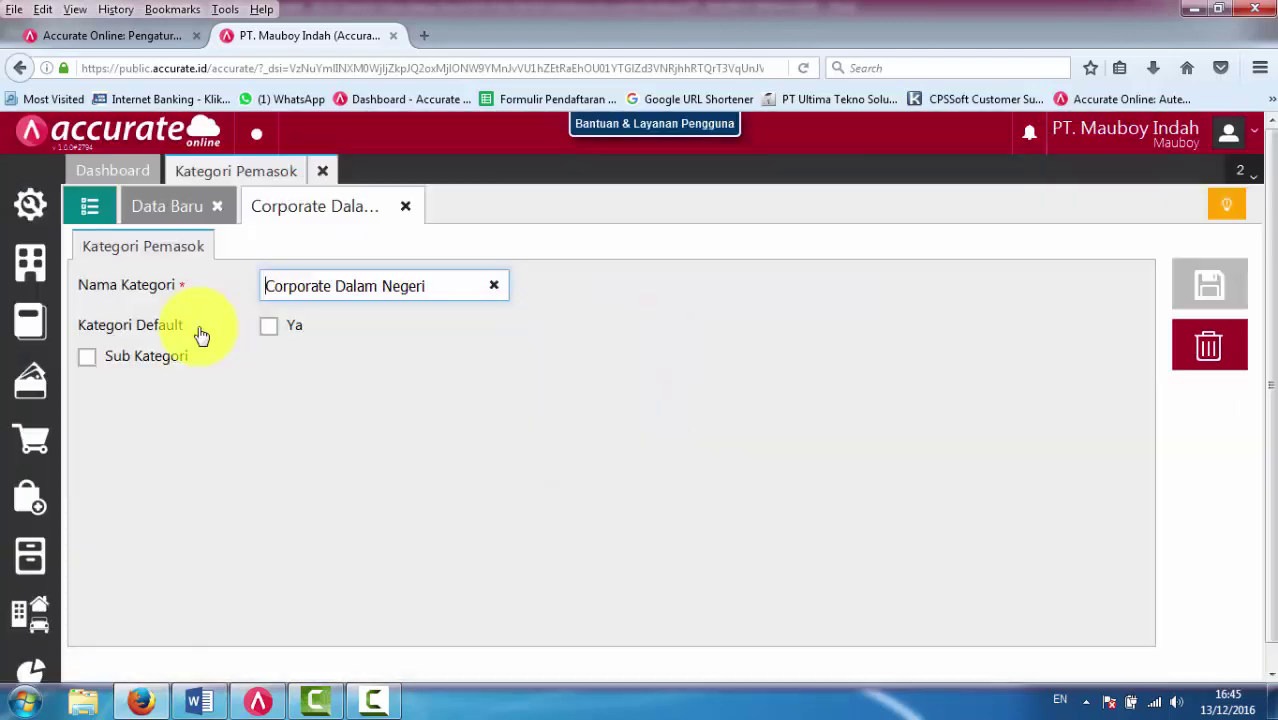
{"action": "left_click", "coordinate": [200, 357]}
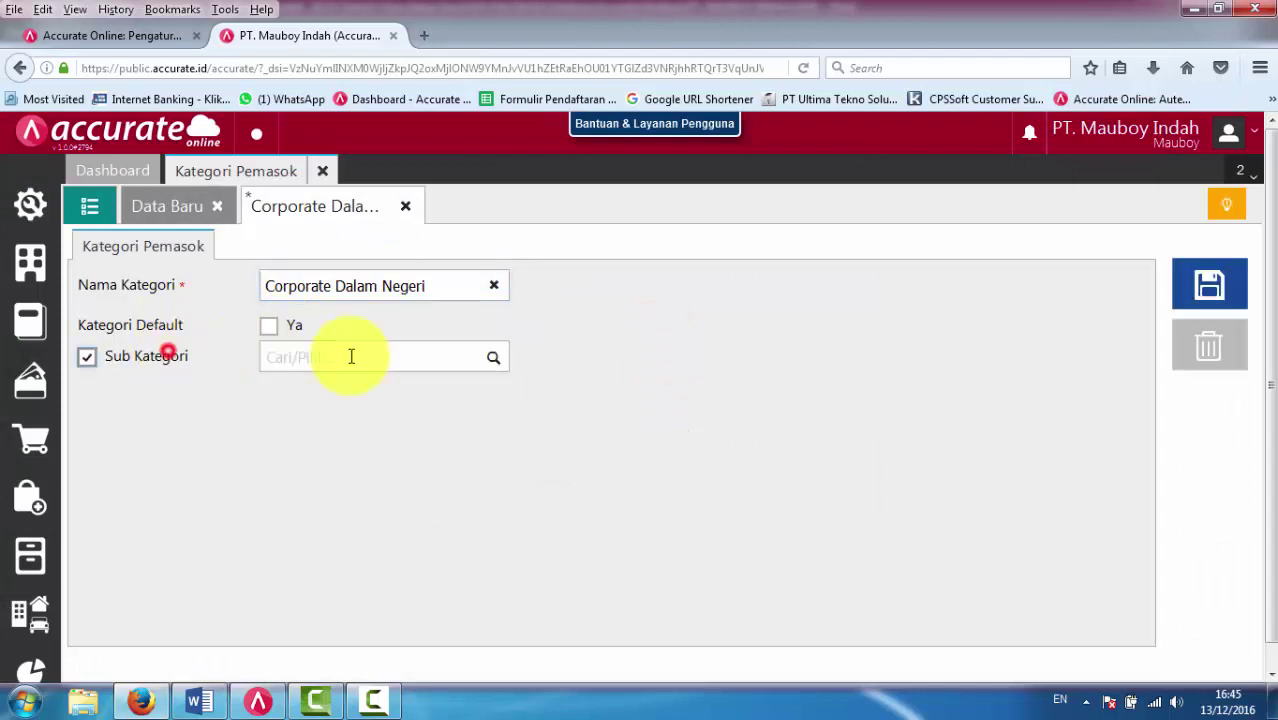
{"action": "left_click", "coordinate": [497, 358]}
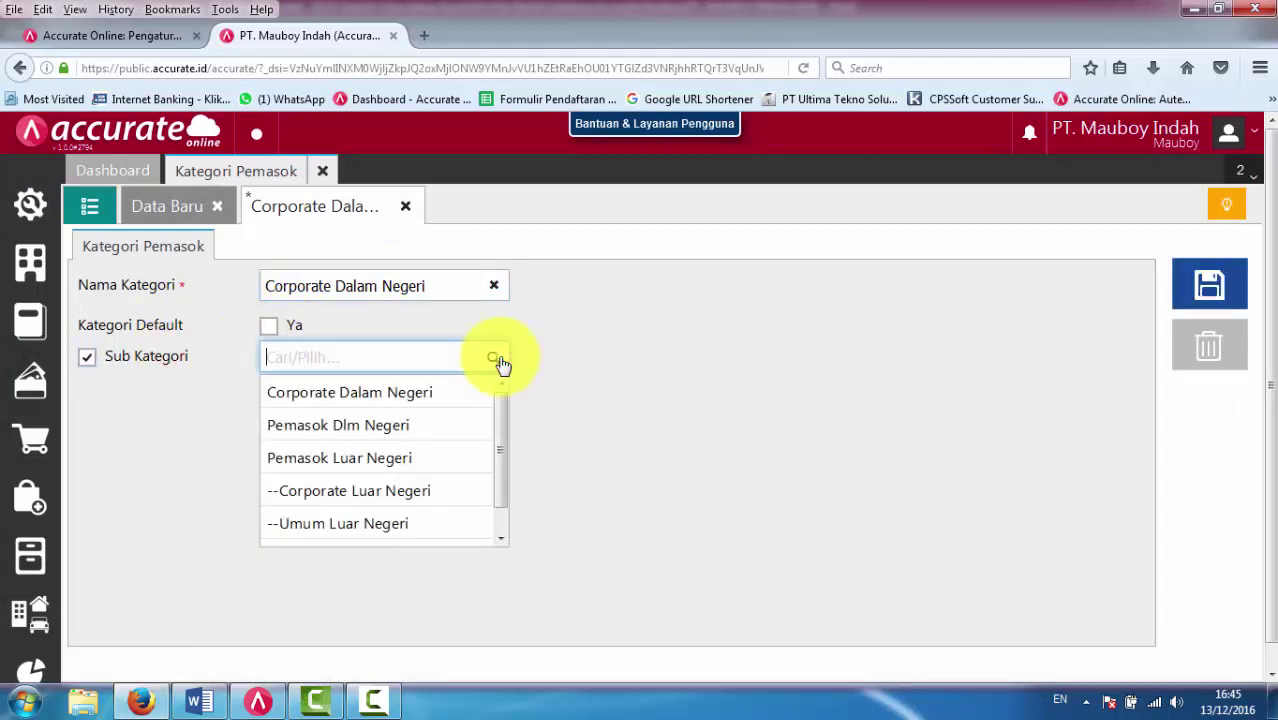
{"action": "left_click", "coordinate": [385, 430]}
{"action": "left_click", "coordinate": [1220, 288]}
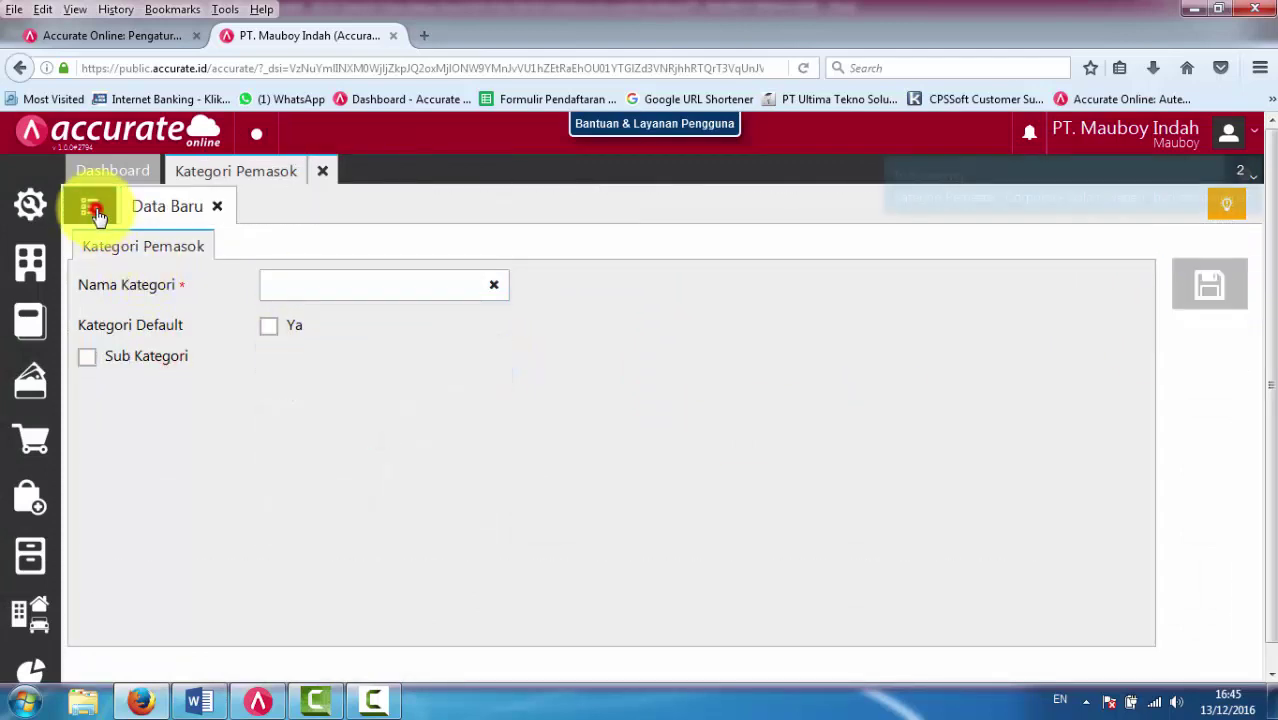
{"action": "left_click", "coordinate": [89, 206]}
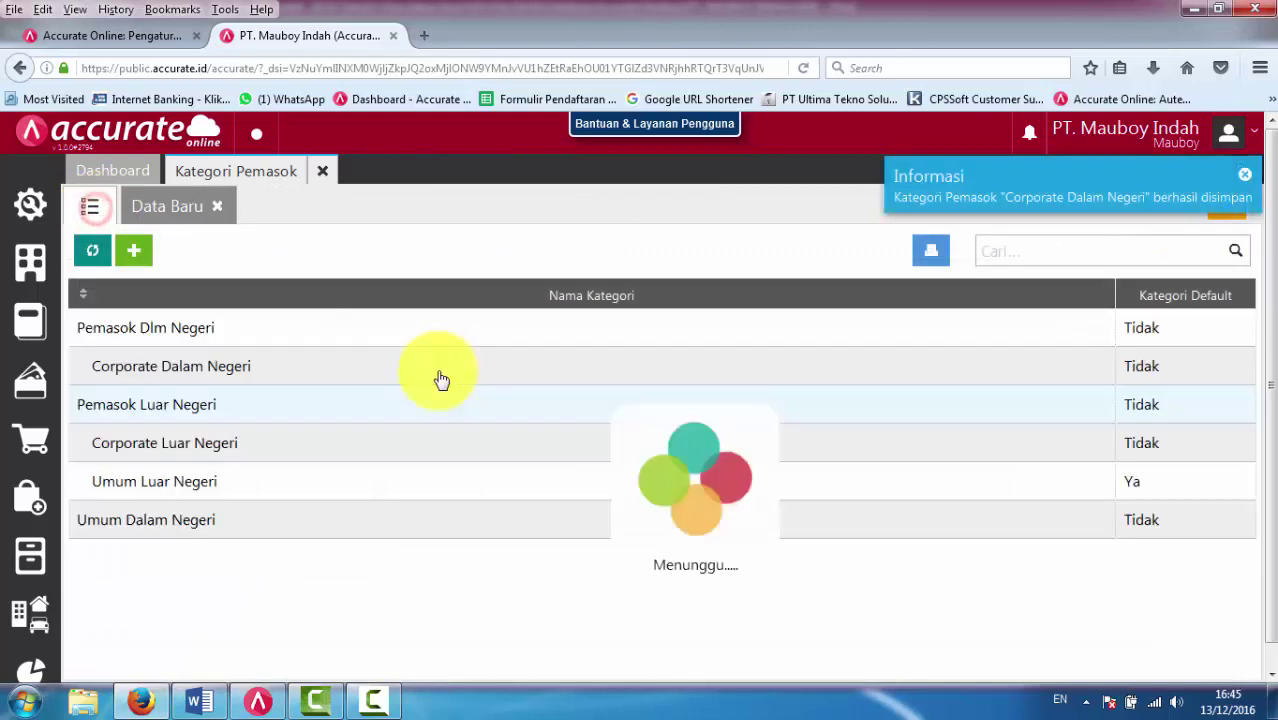
Make the supplier category Umum Dalam Negeri a subcategory of Pemasok Dlm Negeri, save it, and return to the category list.
{"action": "left_click", "coordinate": [136, 529]}
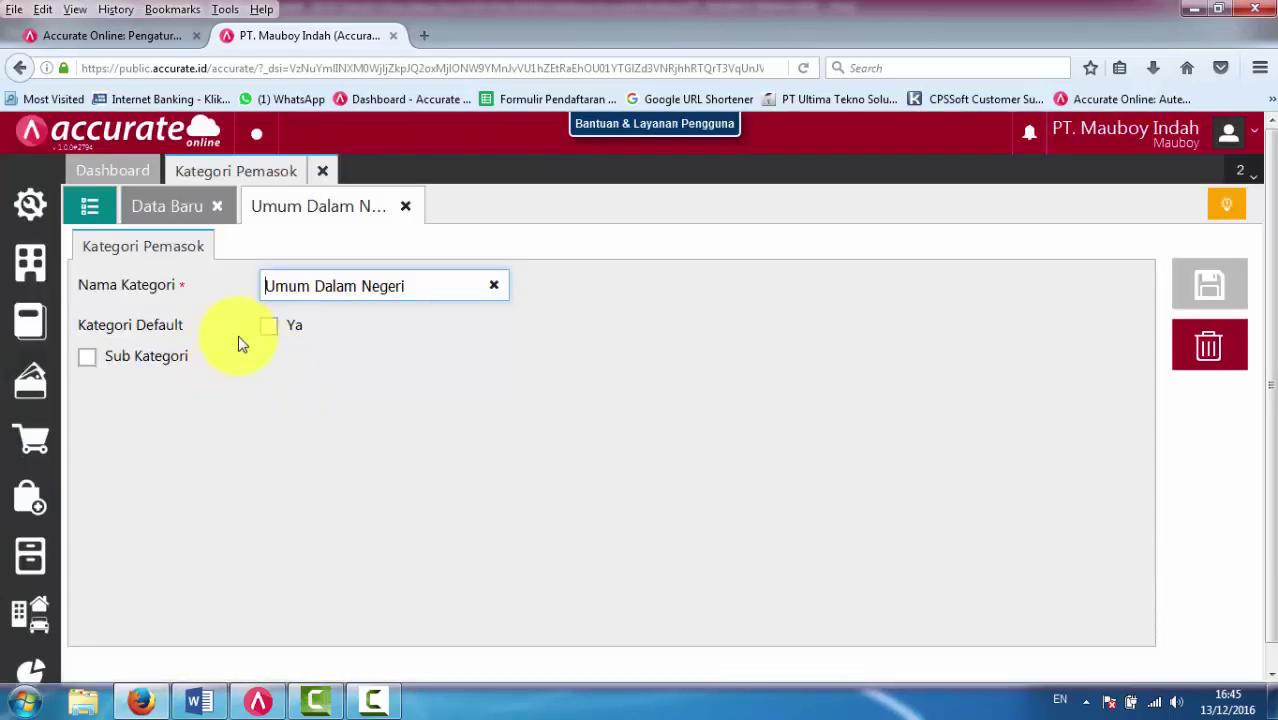
{"action": "left_click", "coordinate": [87, 357]}
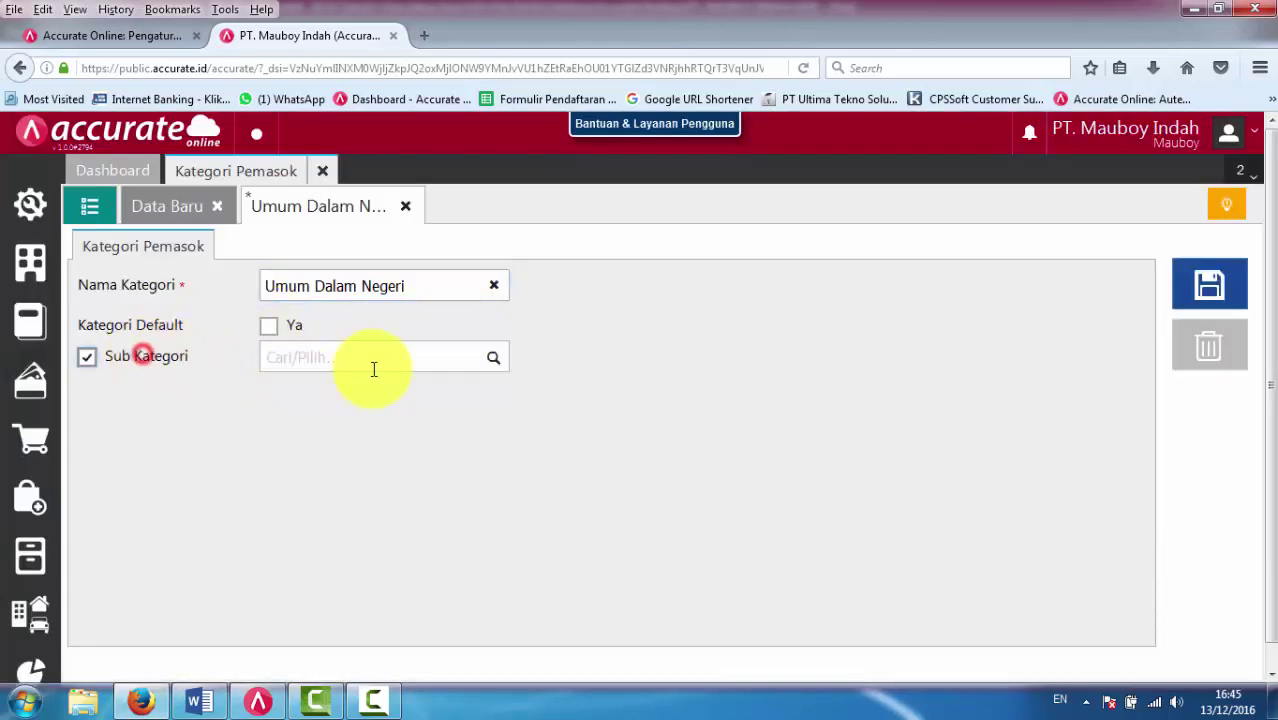
{"action": "left_click", "coordinate": [497, 362]}
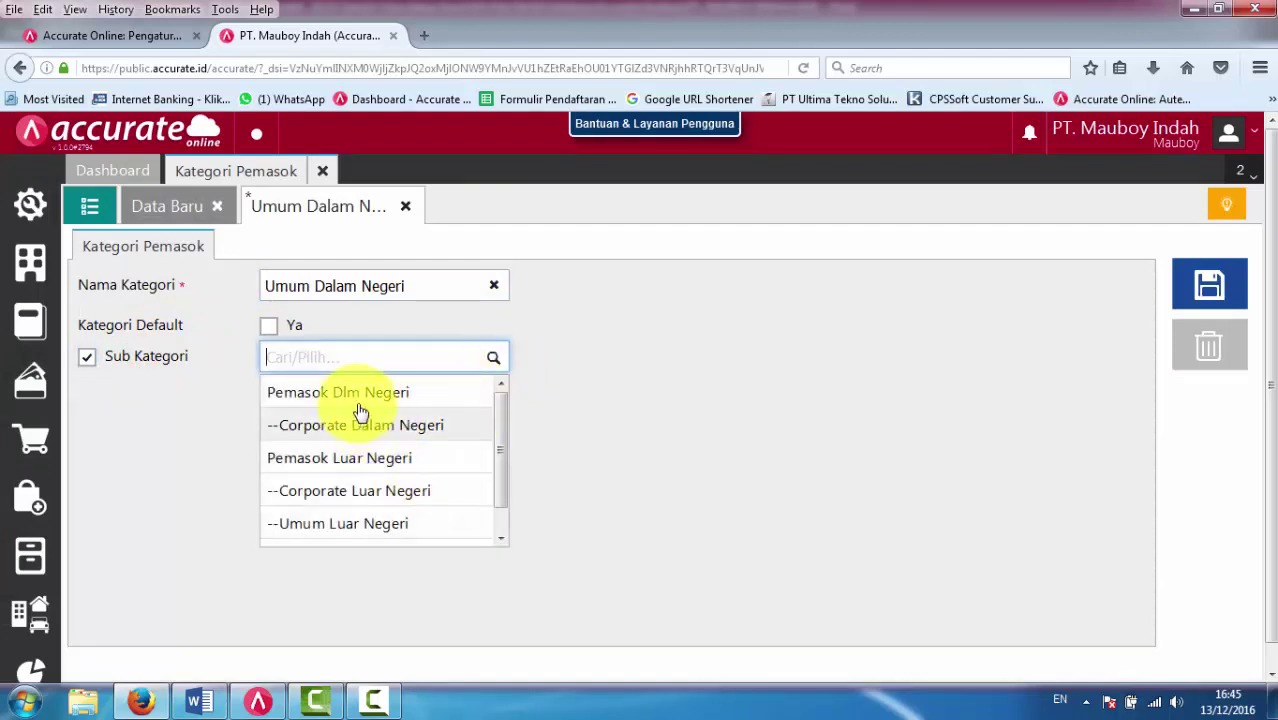
{"action": "left_click", "coordinate": [360, 398]}
{"action": "left_click", "coordinate": [1209, 283]}
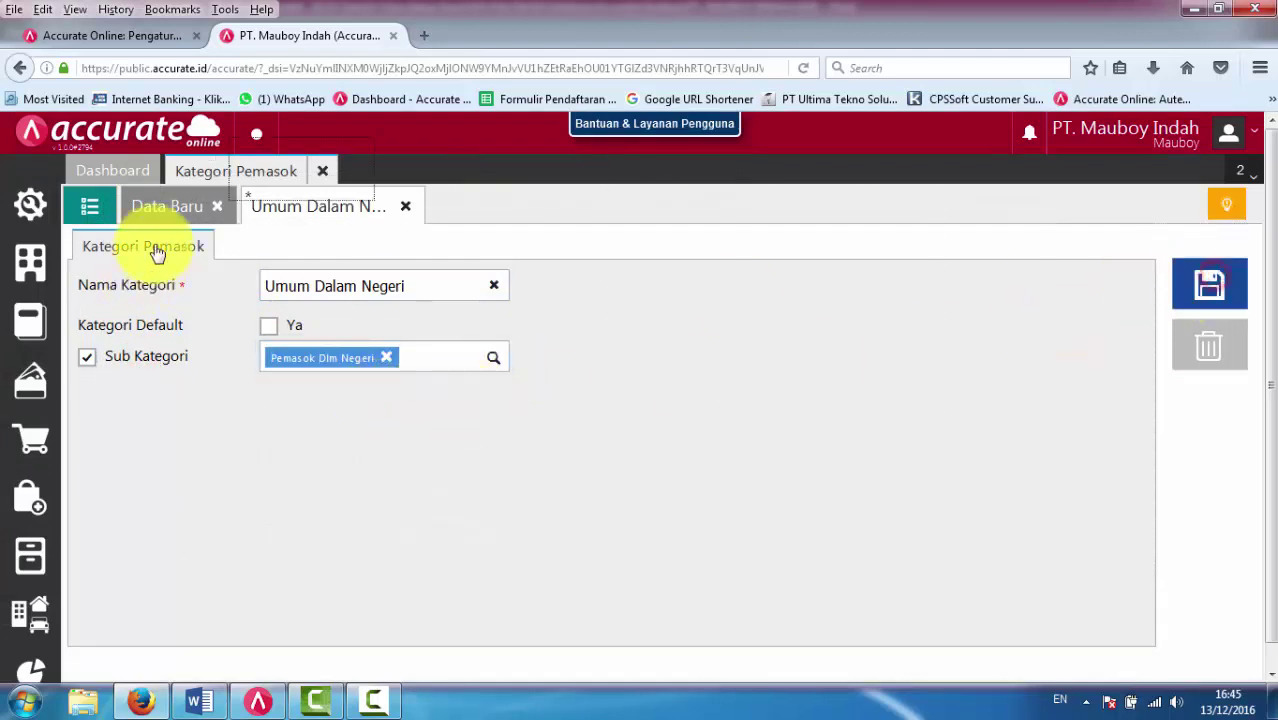
{"action": "left_click", "coordinate": [89, 206]}
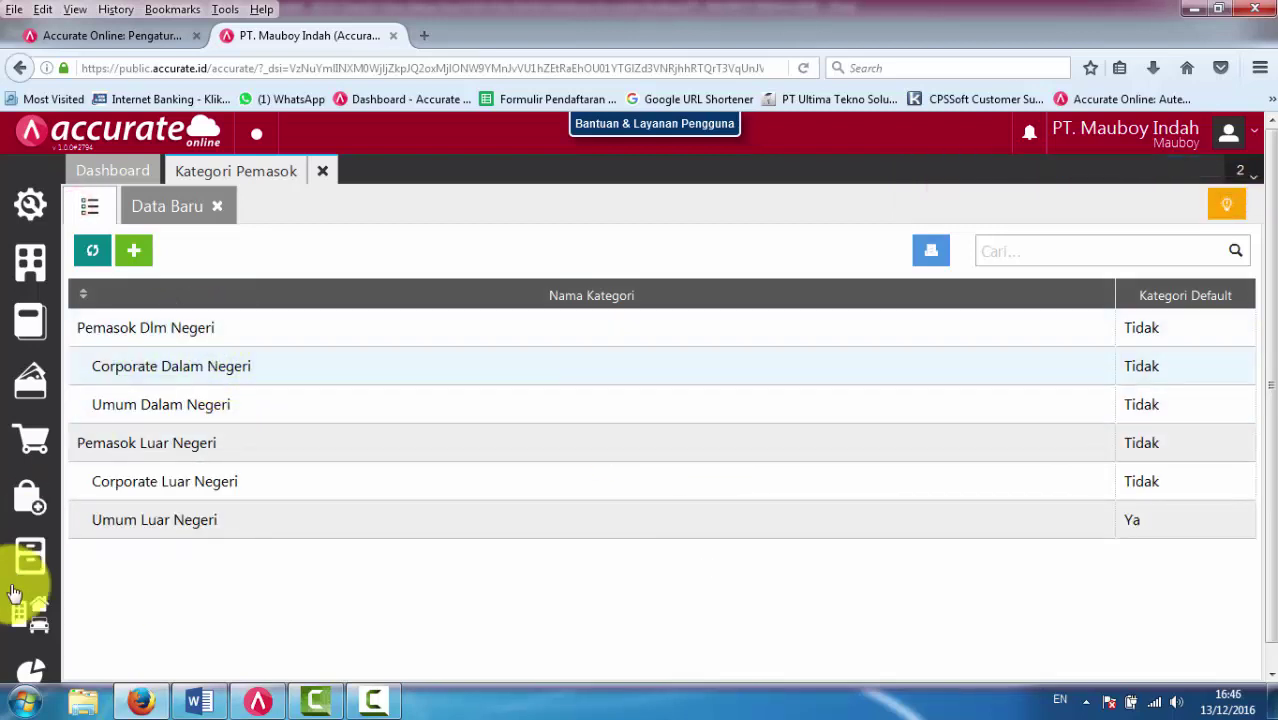
Open the list of existing suppliers (Pemasok) in the purchasing module.
{"action": "left_click", "coordinate": [30, 505]}
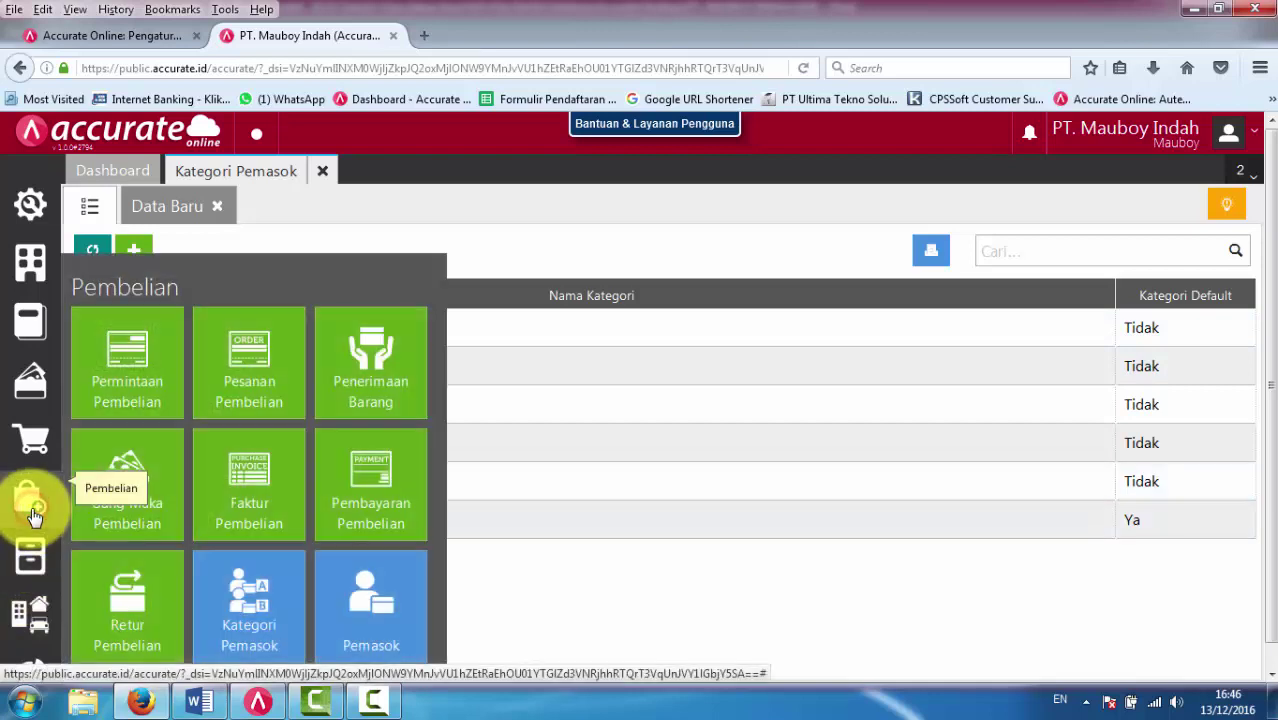
{"action": "left_click", "coordinate": [395, 618]}
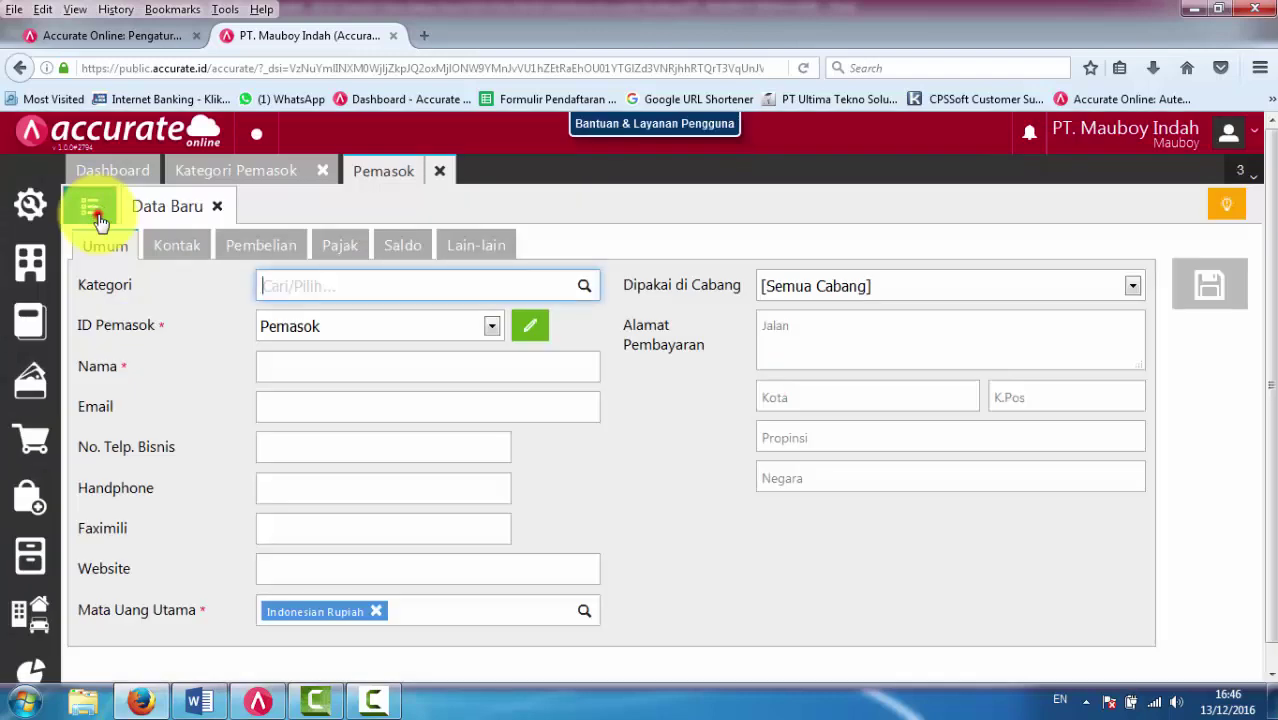
{"action": "left_click", "coordinate": [94, 212]}
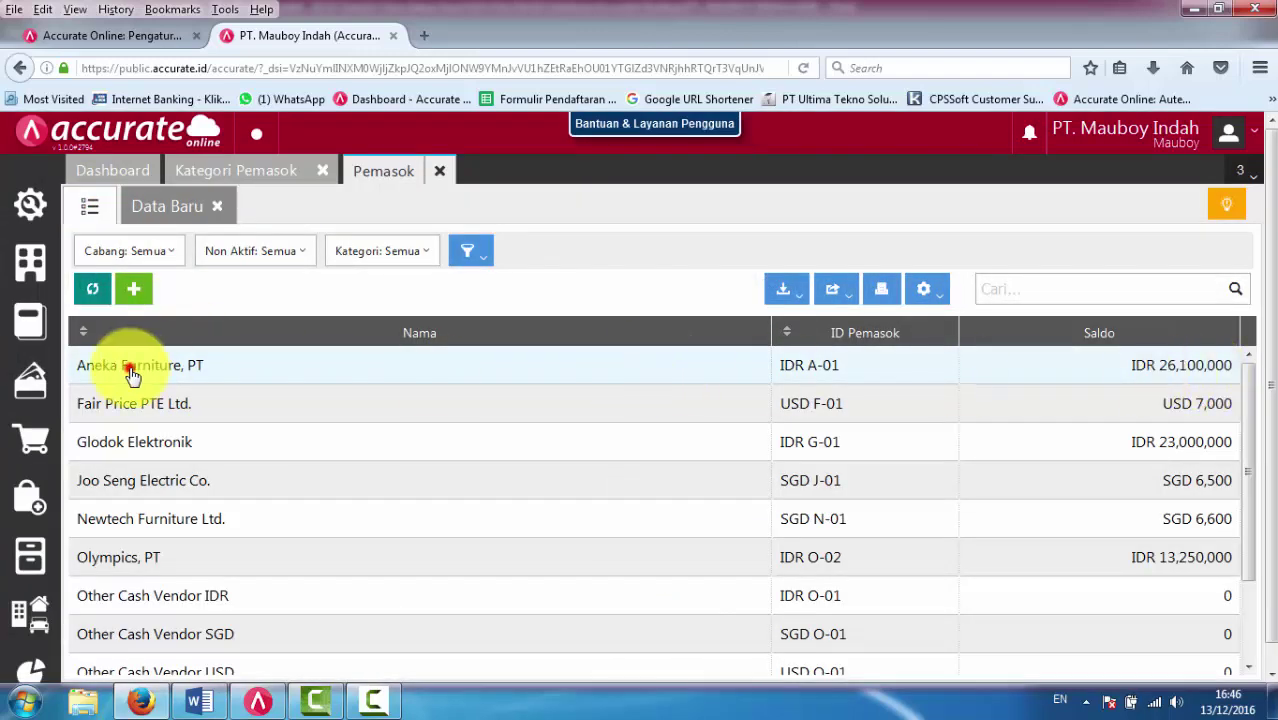
Change the category of supplier Aneka Furniture, PT to Corporate Dalam Negeri, save it, and return to the supplier list.
{"action": "left_click", "coordinate": [133, 373]}
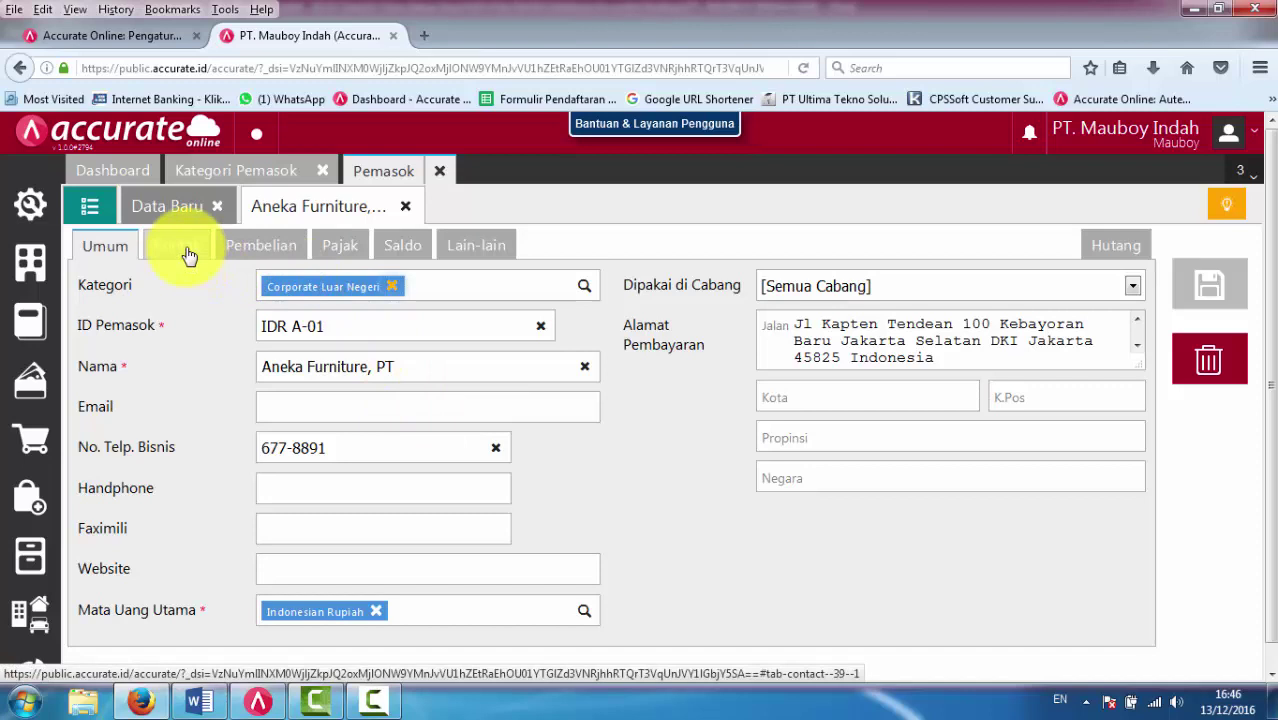
{"action": "left_click", "coordinate": [397, 289]}
{"action": "left_click", "coordinate": [584, 288]}
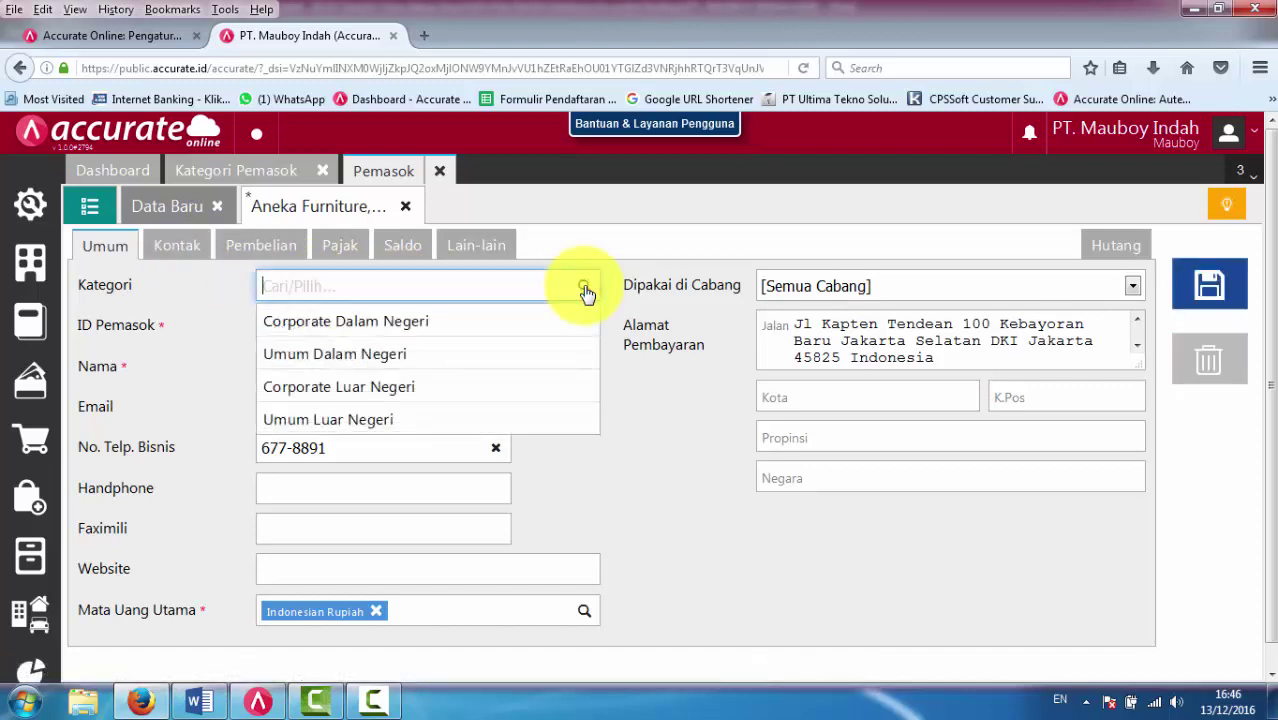
{"action": "left_click", "coordinate": [334, 321]}
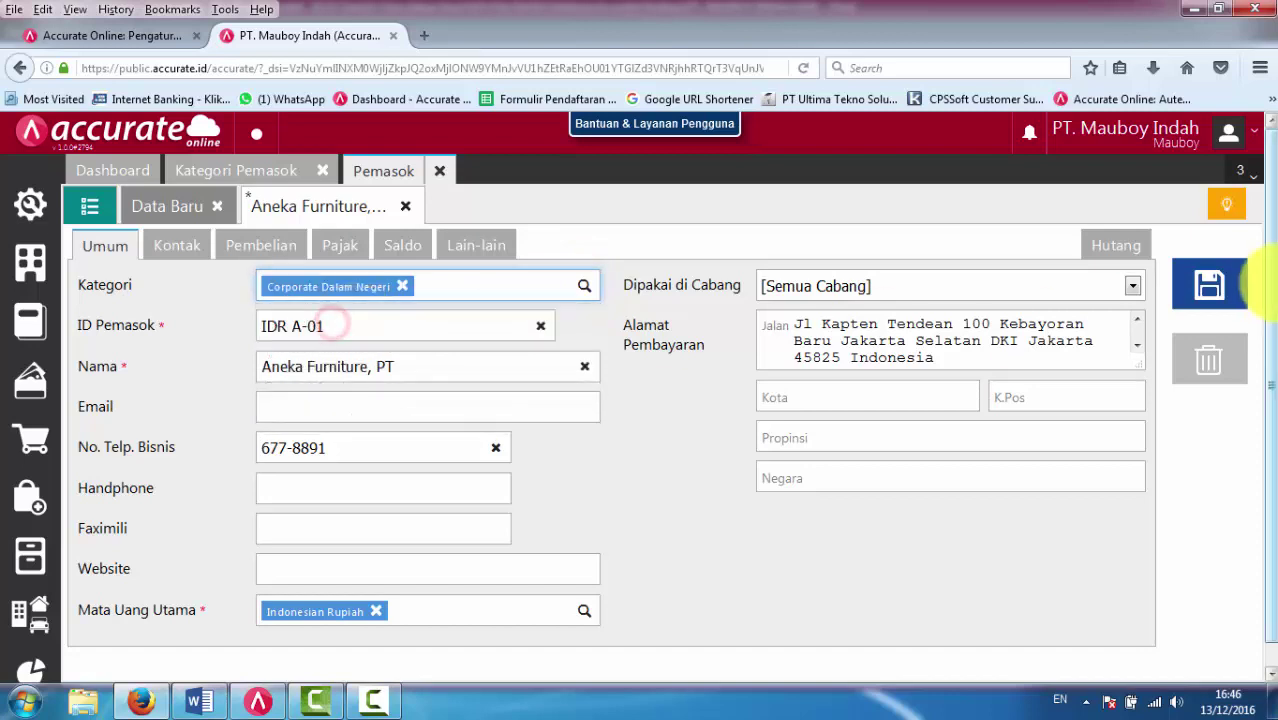
{"action": "left_click", "coordinate": [1243, 285]}
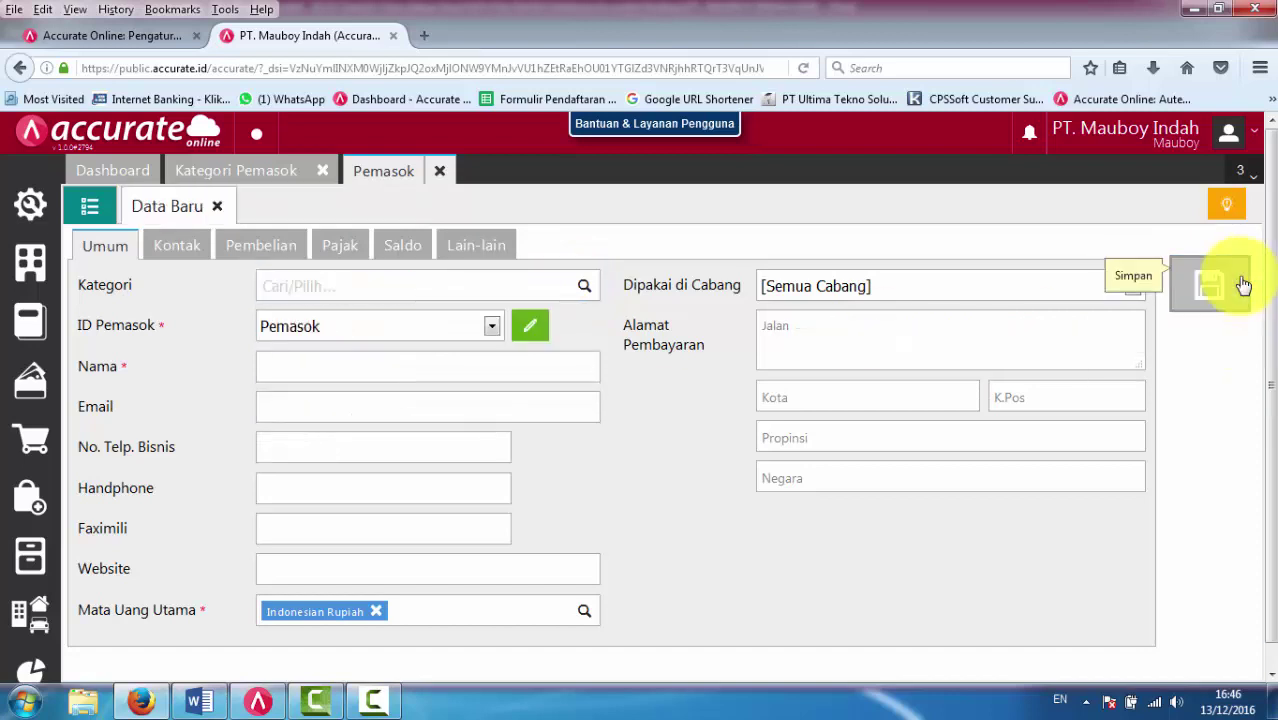
{"action": "left_click", "coordinate": [92, 210]}
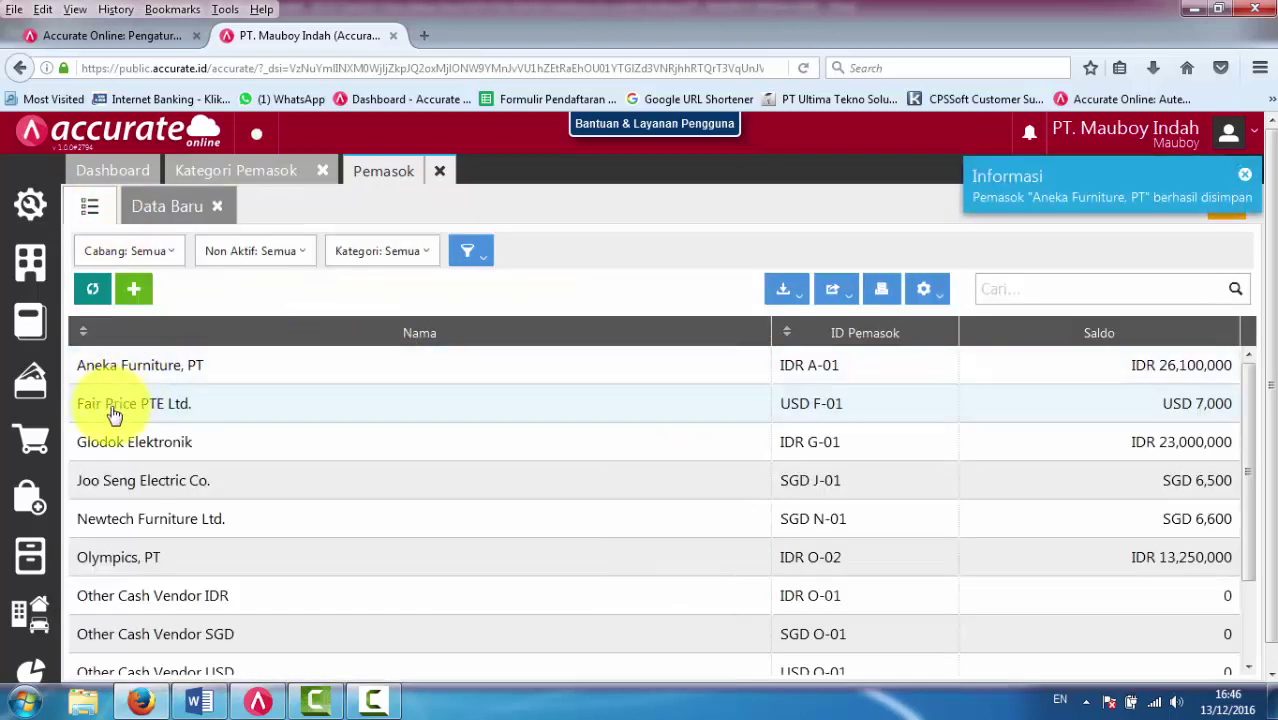
Check the category assigned to supplier Fair Price PTE Ltd., close its record, and return to the supplier list.
{"action": "left_click", "coordinate": [112, 412]}
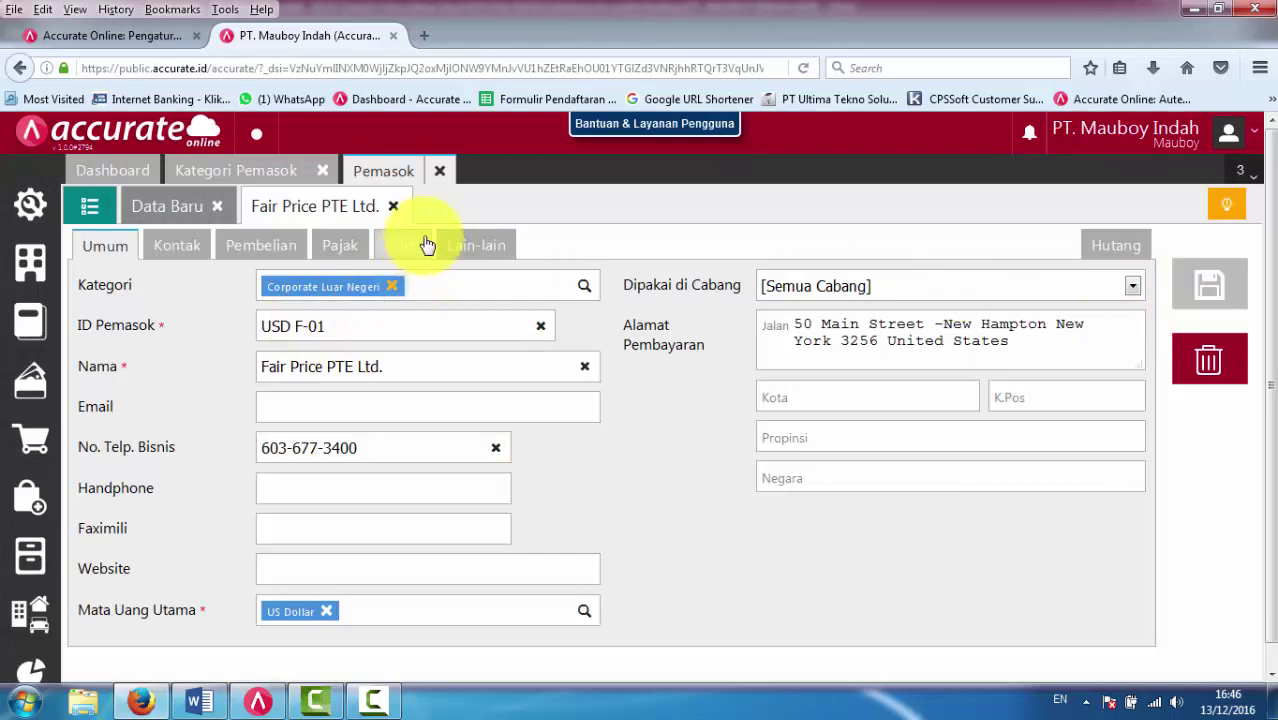
{"action": "left_click", "coordinate": [86, 205]}
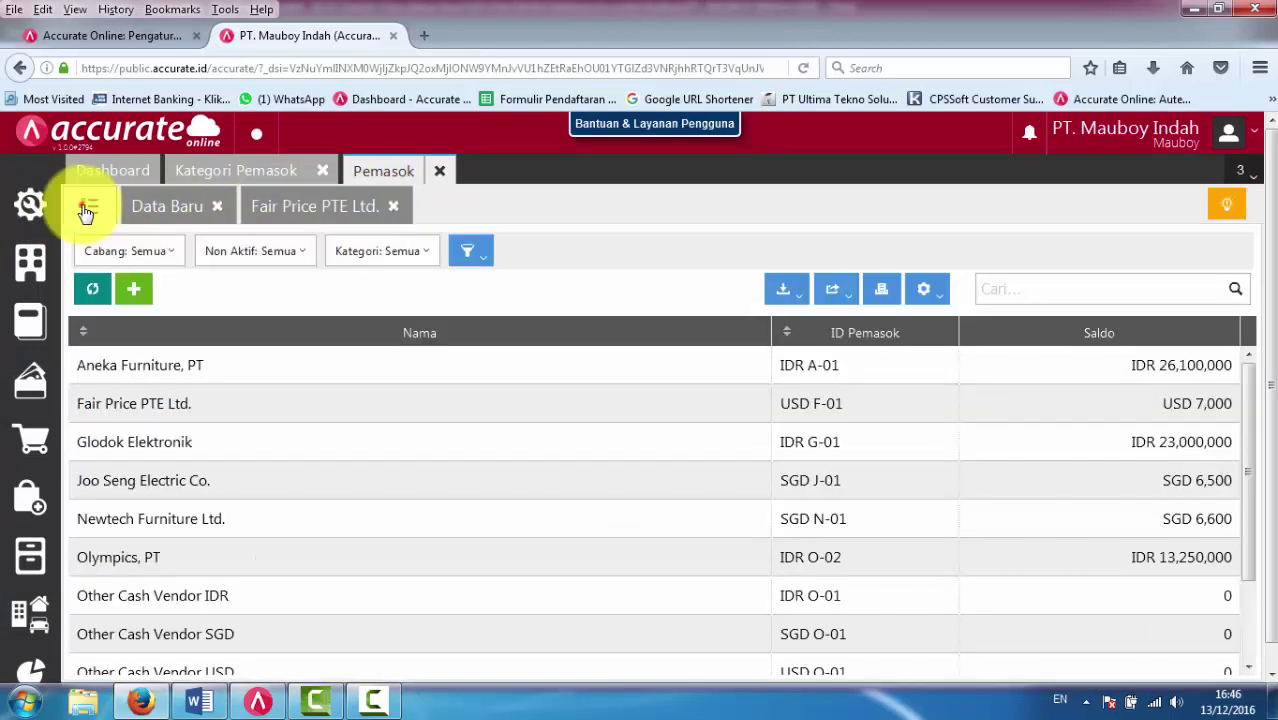
{"action": "left_click", "coordinate": [370, 210]}
{"action": "left_click", "coordinate": [397, 208]}
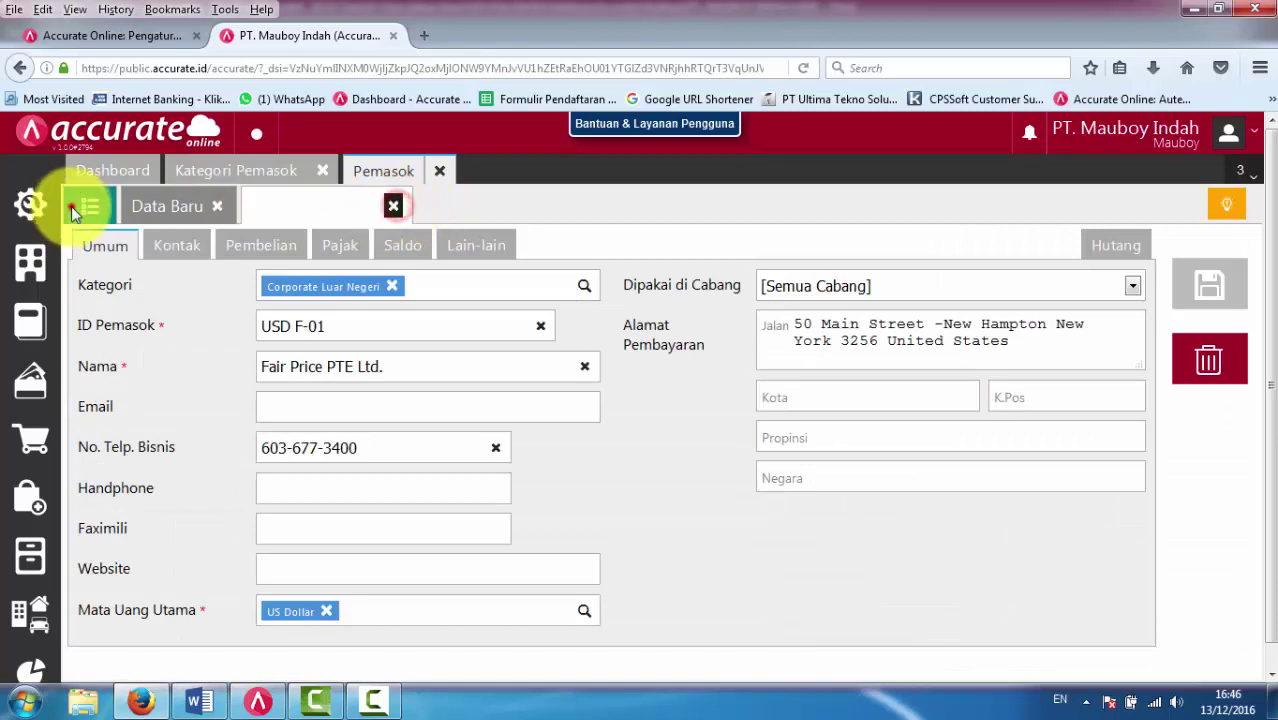
{"action": "left_click", "coordinate": [86, 206]}
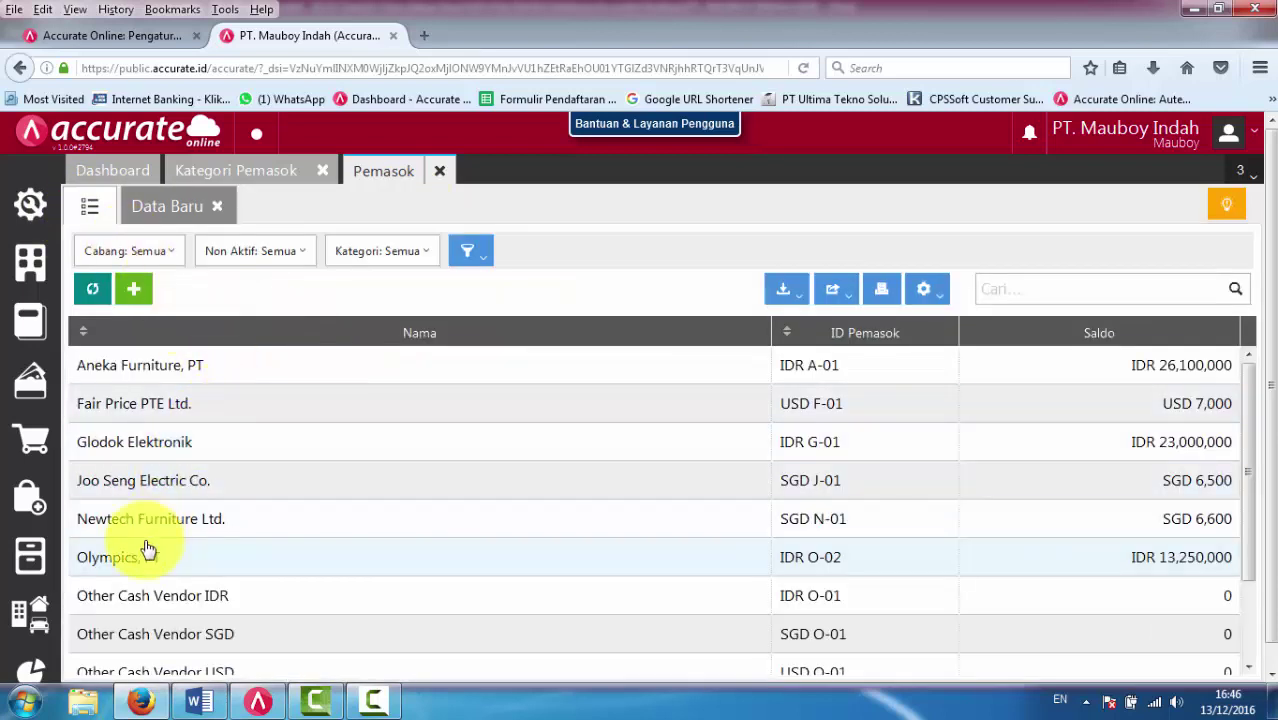
Change the category of supplier Other Cash Vendor IDR to Umum Dalam Negeri, save it, and return to the supplier list.
{"action": "scroll", "coordinate": [168, 521], "scroll_direction": "down", "scroll_amount": 2}
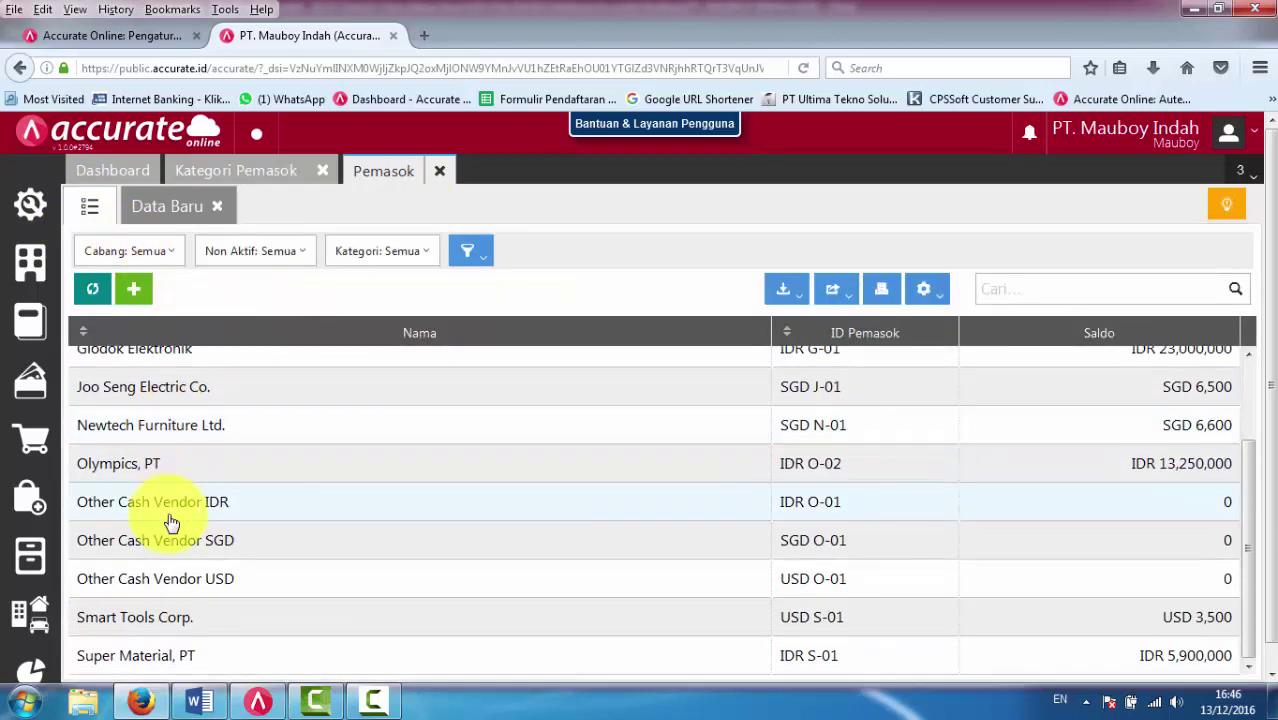
{"action": "scroll", "coordinate": [171, 521], "scroll_direction": "up", "scroll_amount": 2}
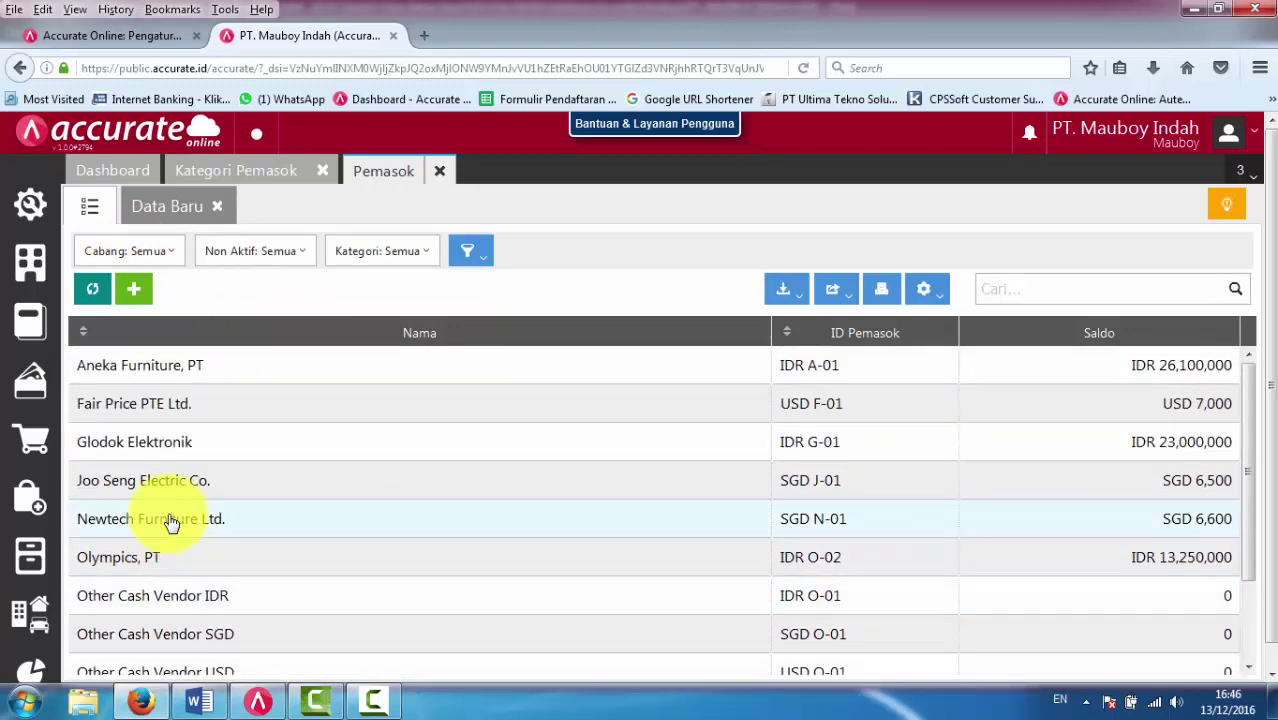
{"action": "scroll", "coordinate": [171, 521], "scroll_direction": "down", "scroll_amount": 2}
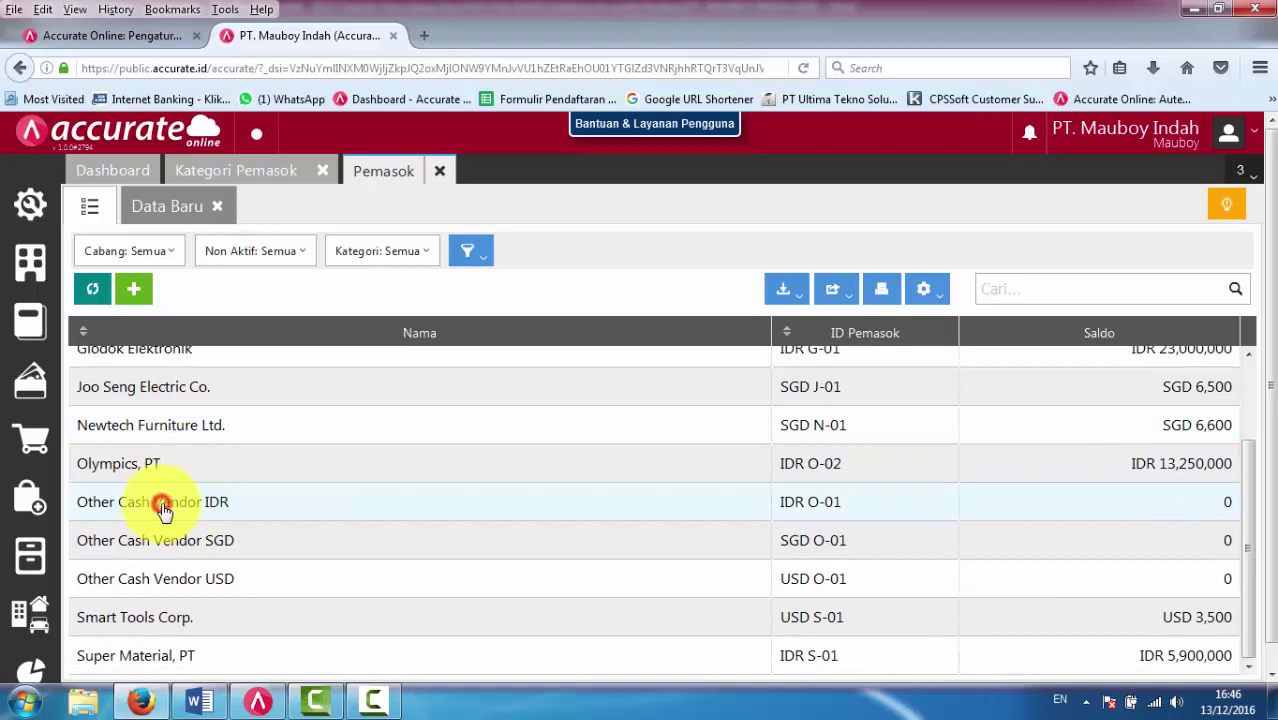
{"action": "double_click", "coordinate": [163, 509]}
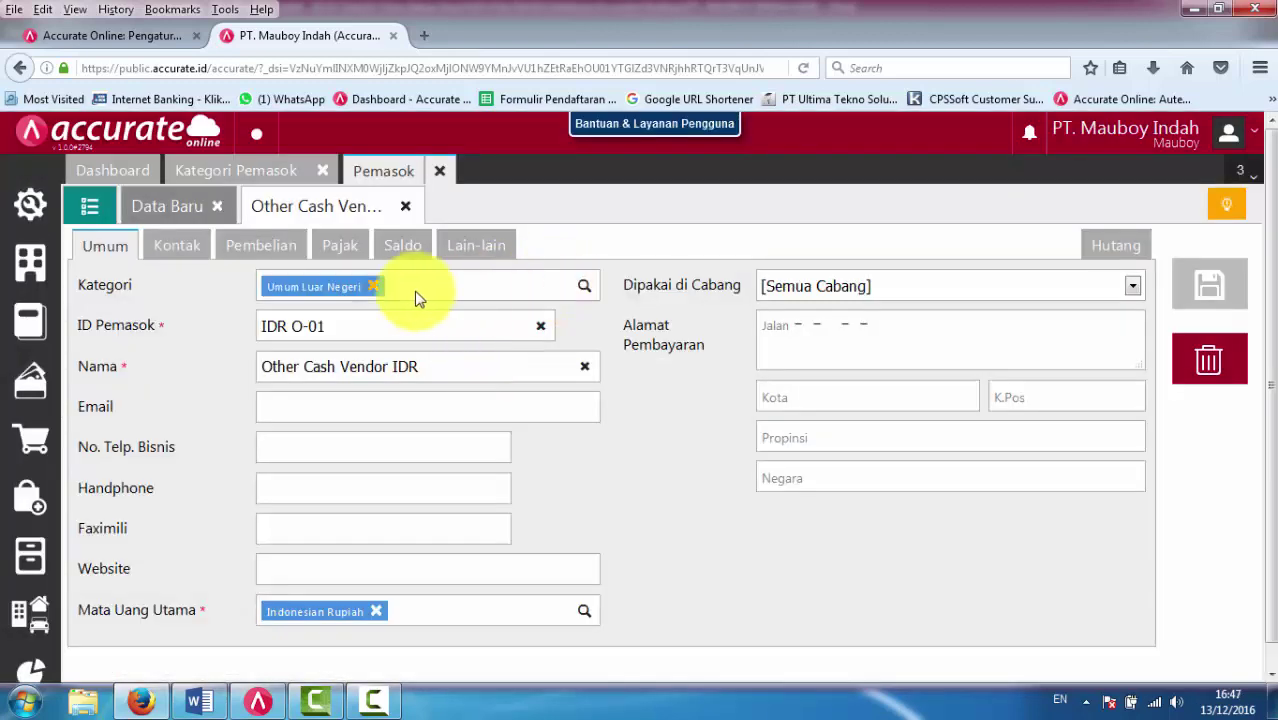
{"action": "left_click", "coordinate": [375, 288]}
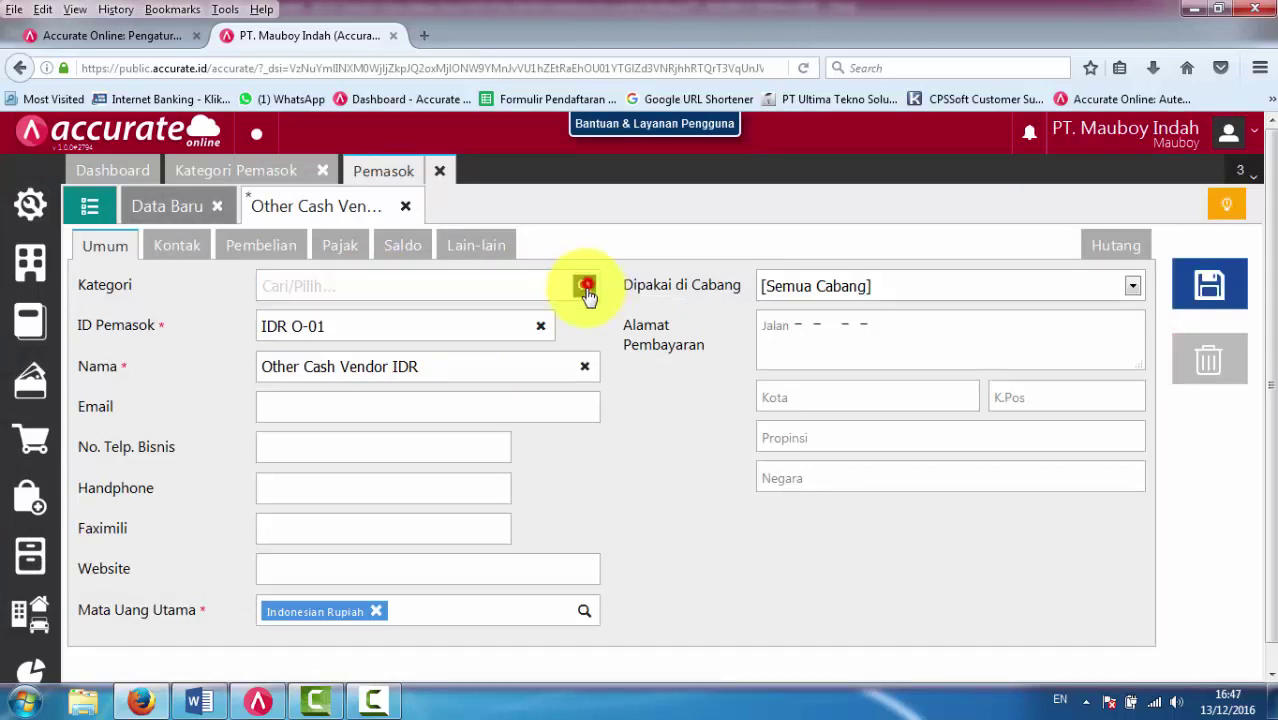
{"action": "left_click", "coordinate": [584, 286]}
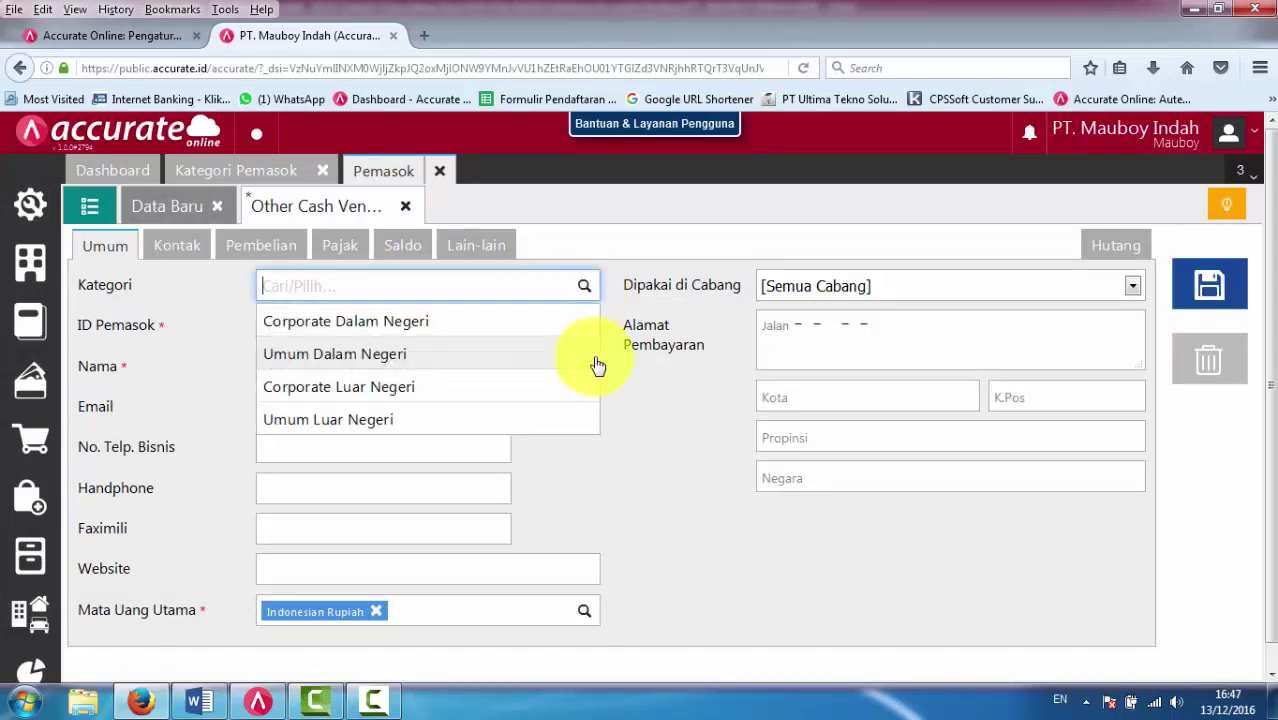
{"action": "left_click", "coordinate": [358, 354]}
{"action": "left_click", "coordinate": [1208, 286]}
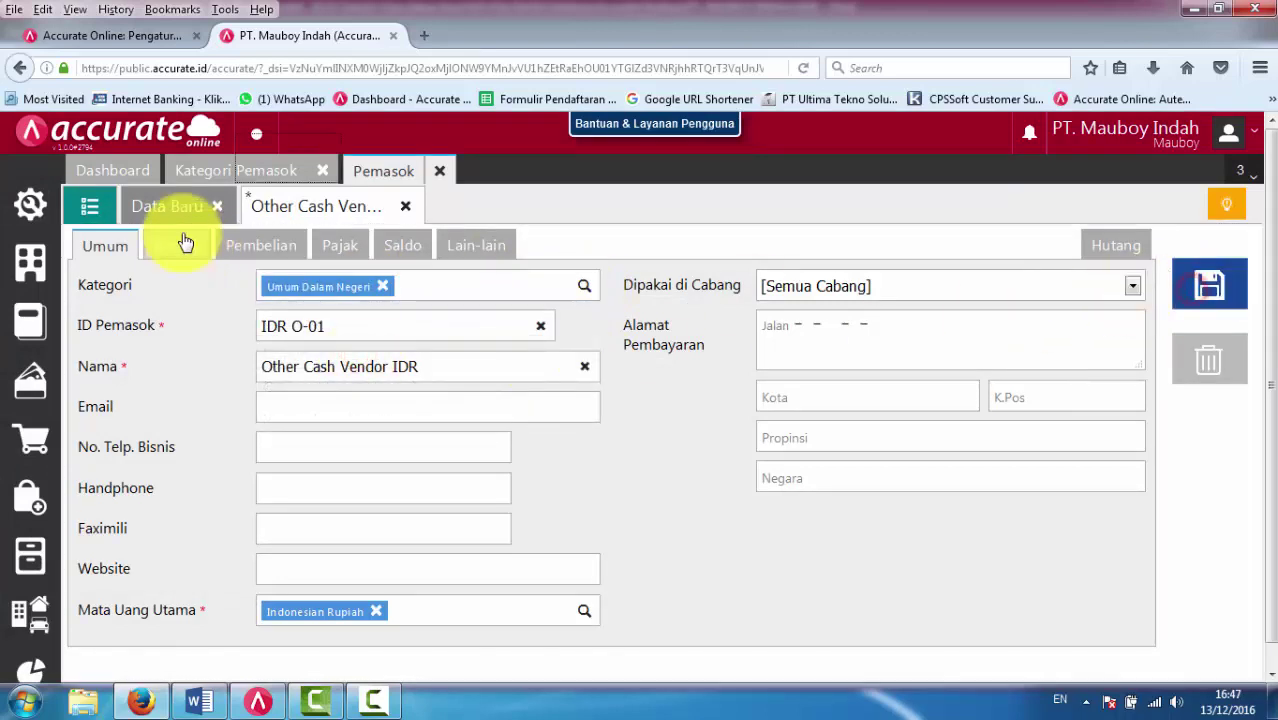
{"action": "left_click", "coordinate": [92, 206]}
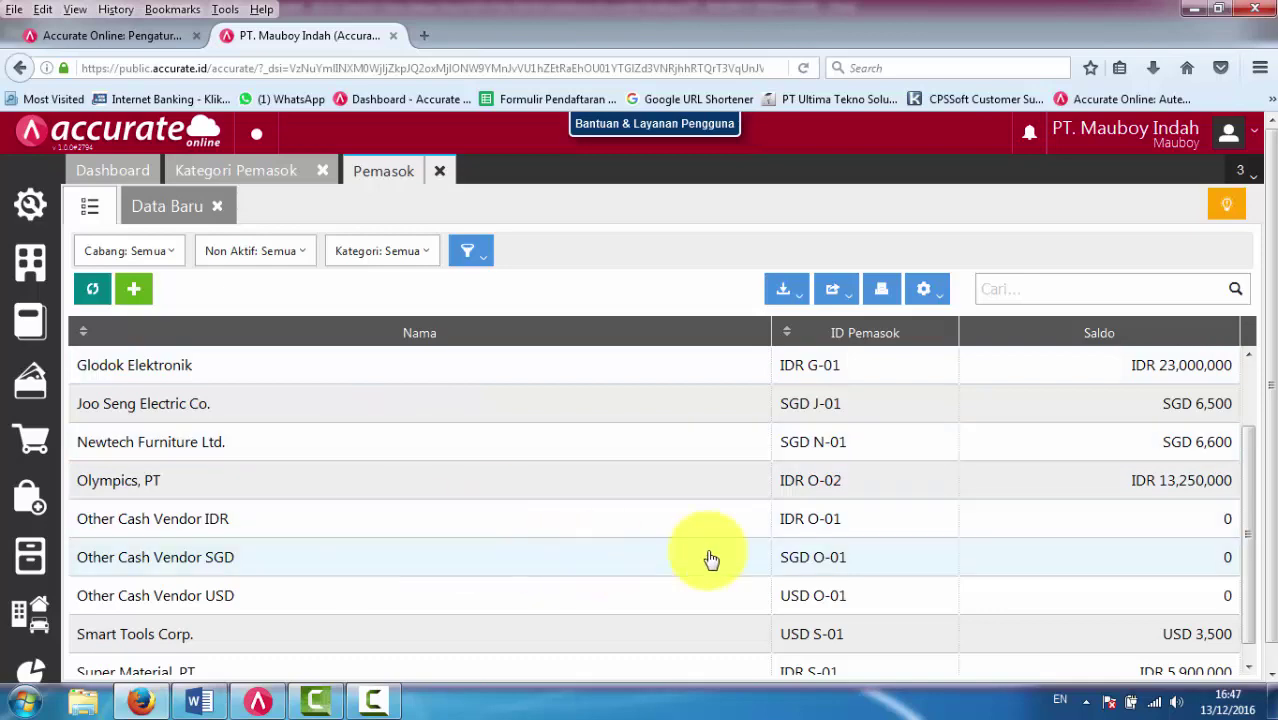
{"action": "scroll", "coordinate": [676, 531], "scroll_direction": "down", "scroll_amount": 1}
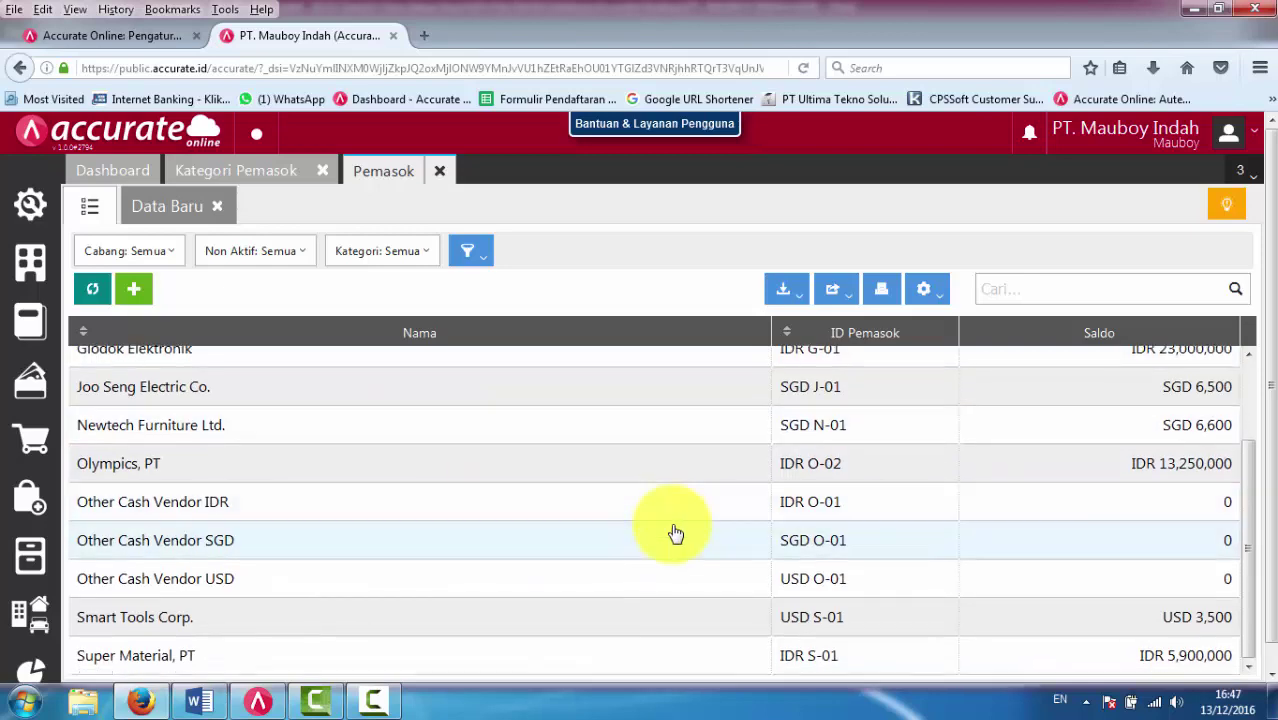